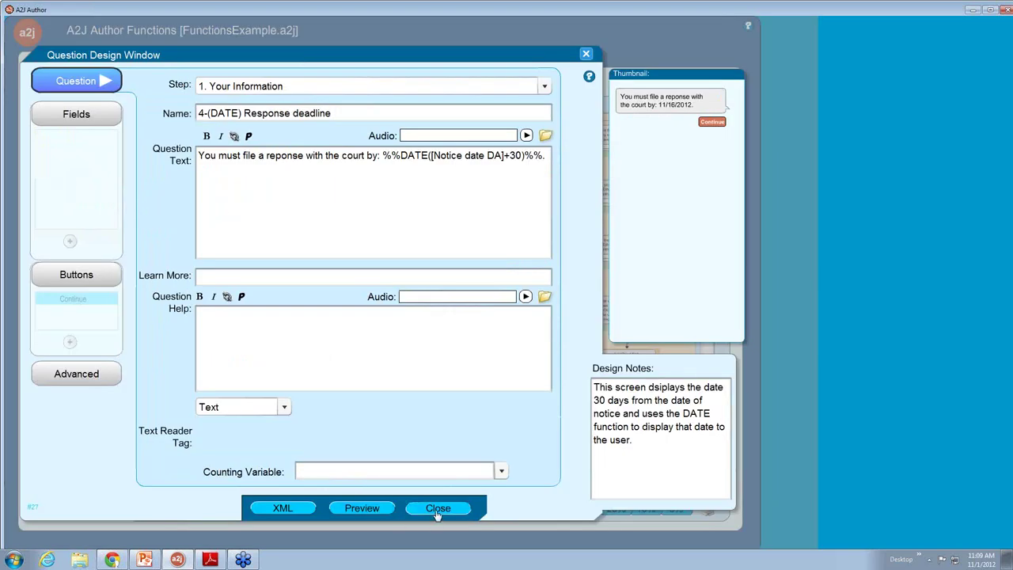
Step: Preview the 3-Notice Date question, emptying the interview script log and clearing all interview variable values
click(435, 509)
double_click(224, 205)
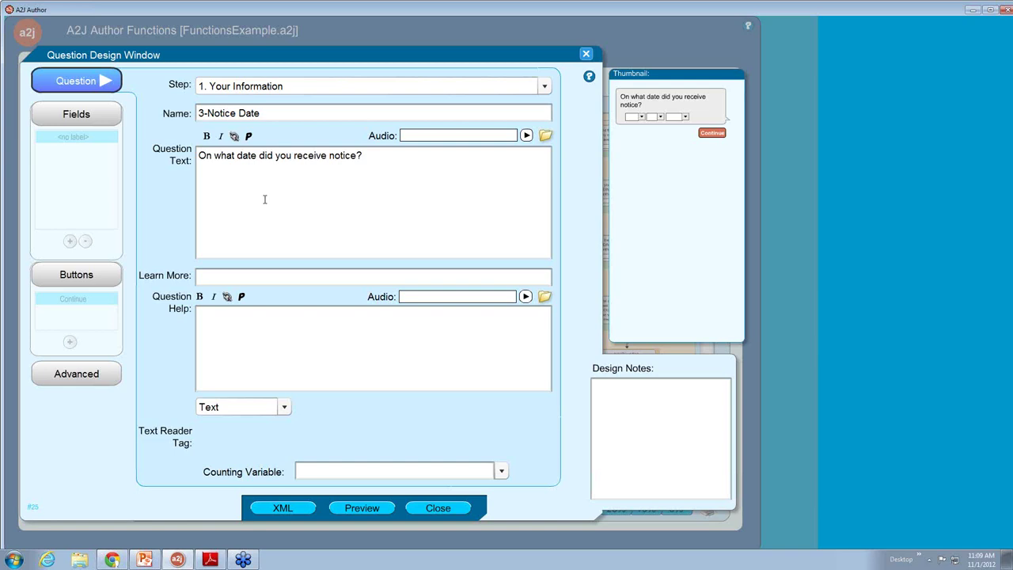
click(384, 508)
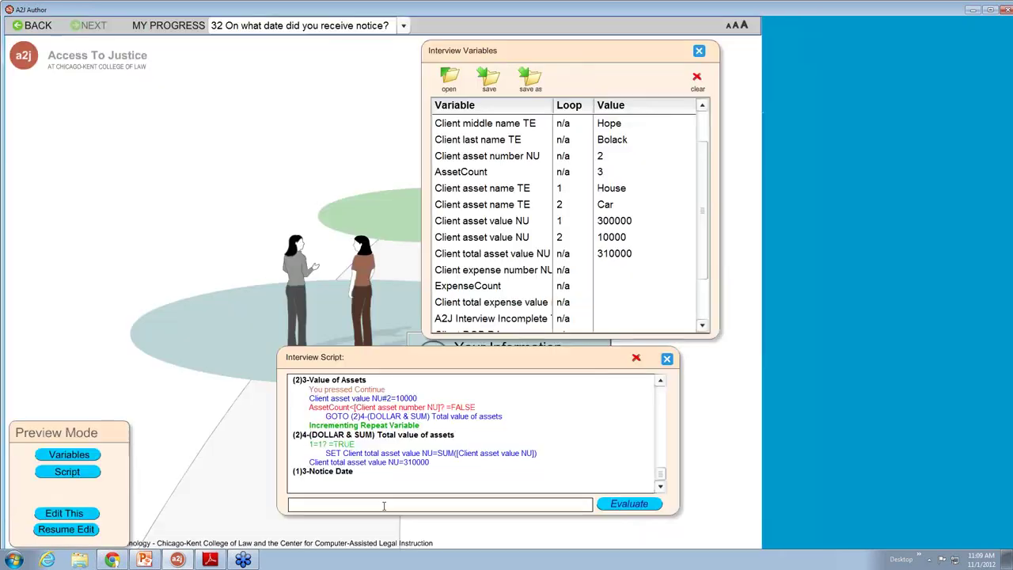
click(637, 358)
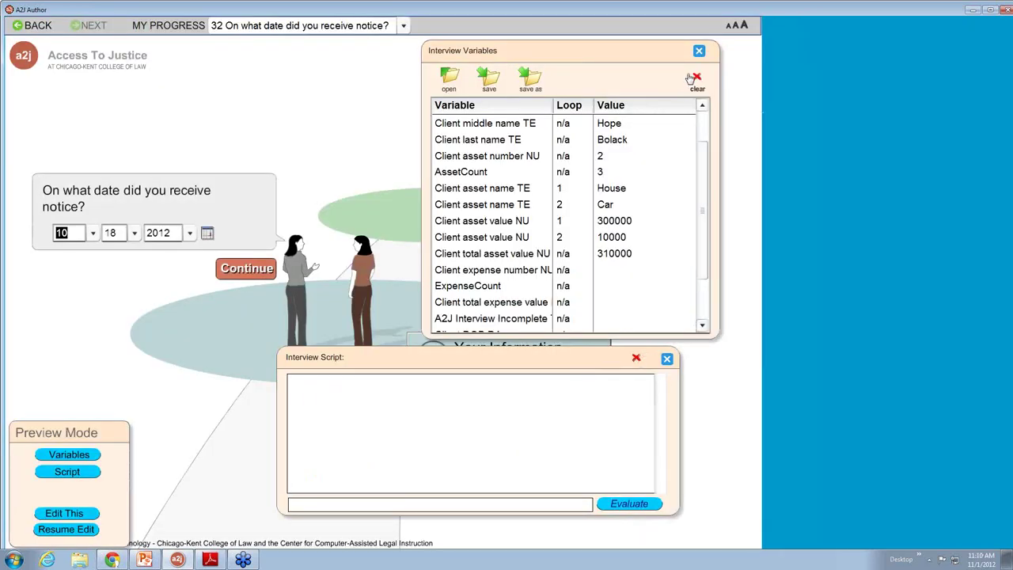
click(695, 79)
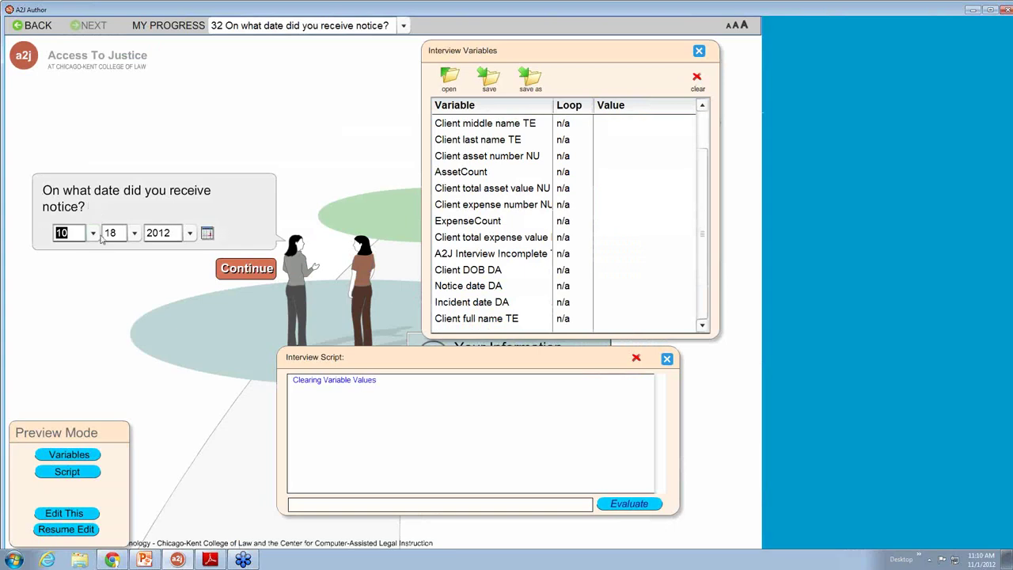
Step: Answer the notice date question with 10/18/2012 and continue to the response deadline question
click(93, 233)
click(71, 414)
click(229, 269)
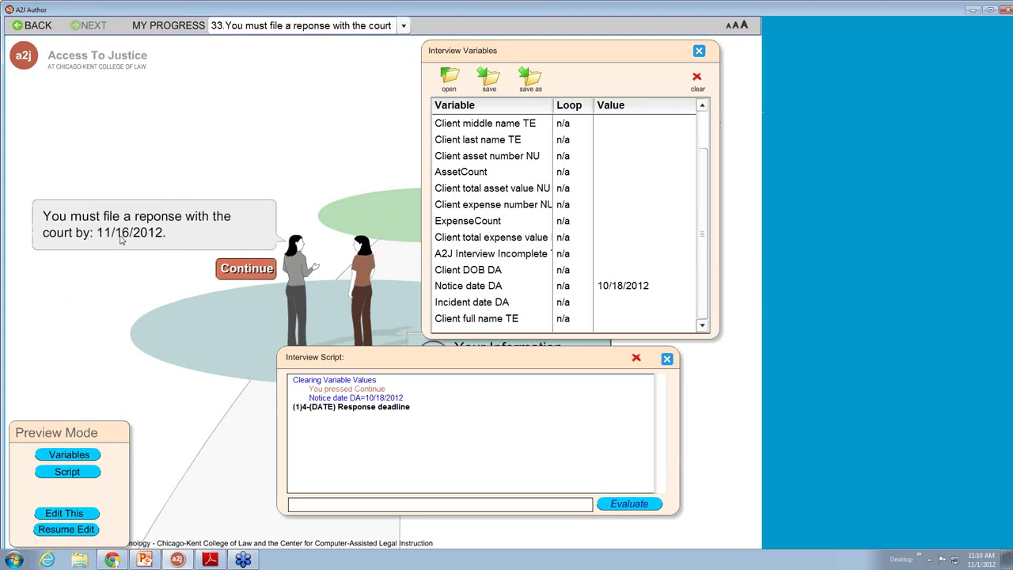
Step: Return to editing the 4-(DATE) Response deadline question, examine the DATE function, variable and %% delimiters in its text, and close it
click(69, 516)
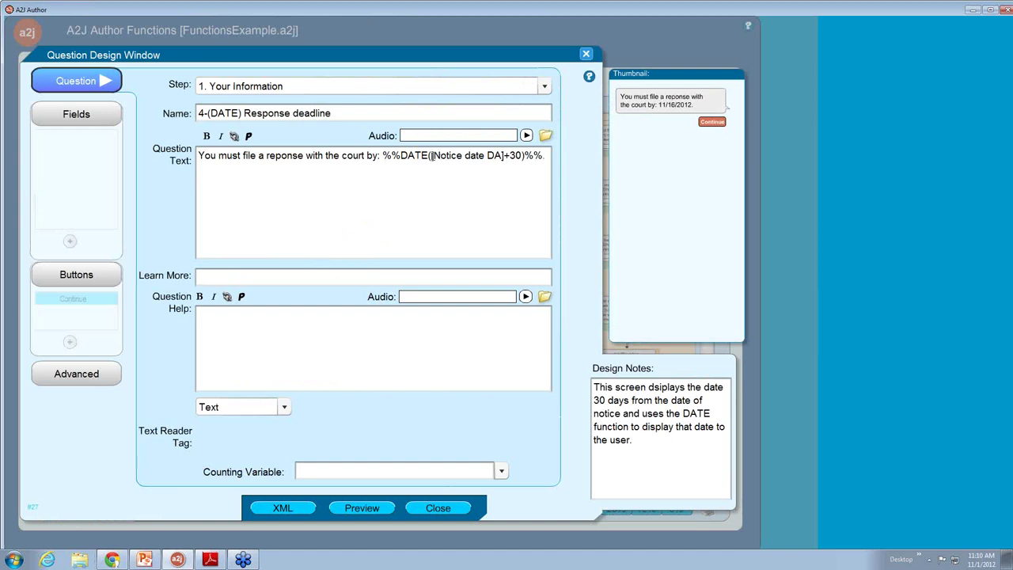
drag(431, 156, 503, 158)
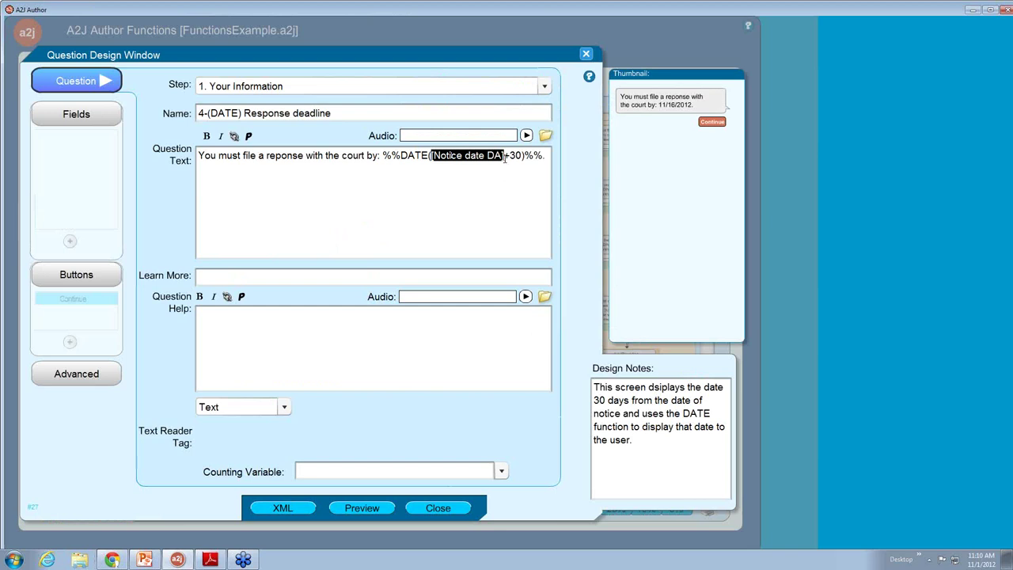
click(505, 158)
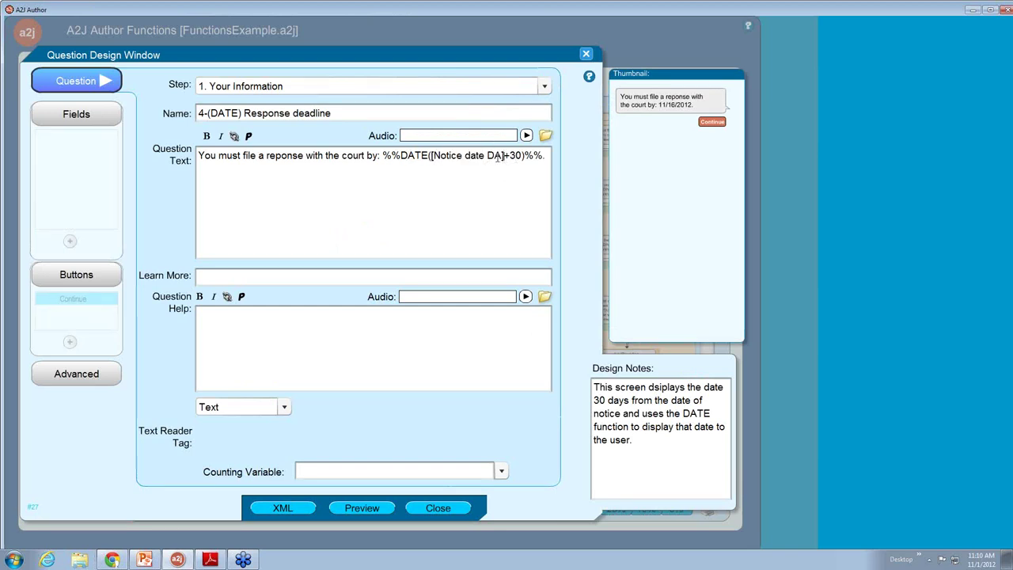
drag(522, 155, 401, 155)
click(477, 190)
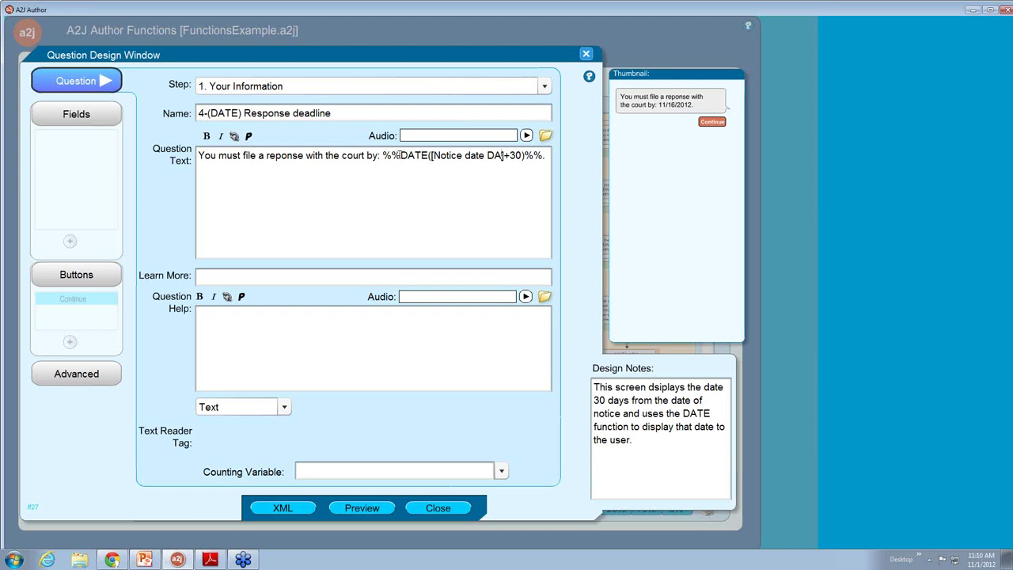
drag(400, 155, 383, 155)
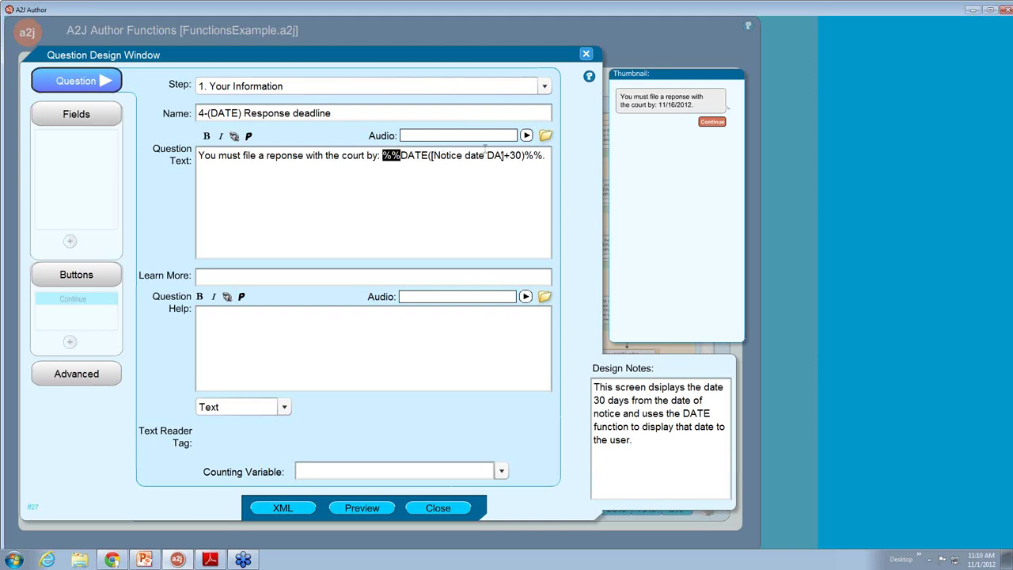
drag(543, 155, 521, 155)
click(523, 156)
drag(402, 155, 377, 156)
click(430, 181)
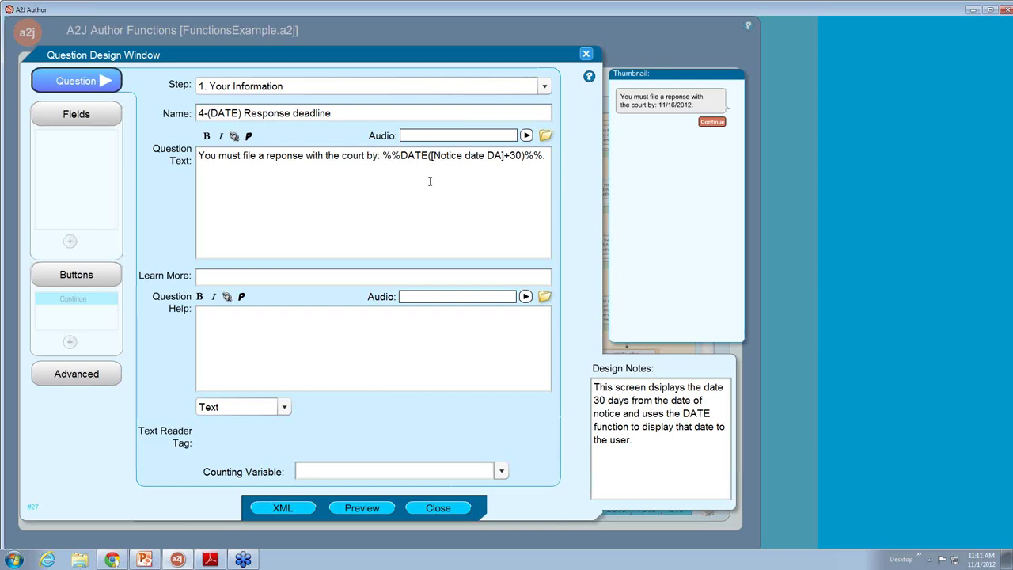
click(421, 513)
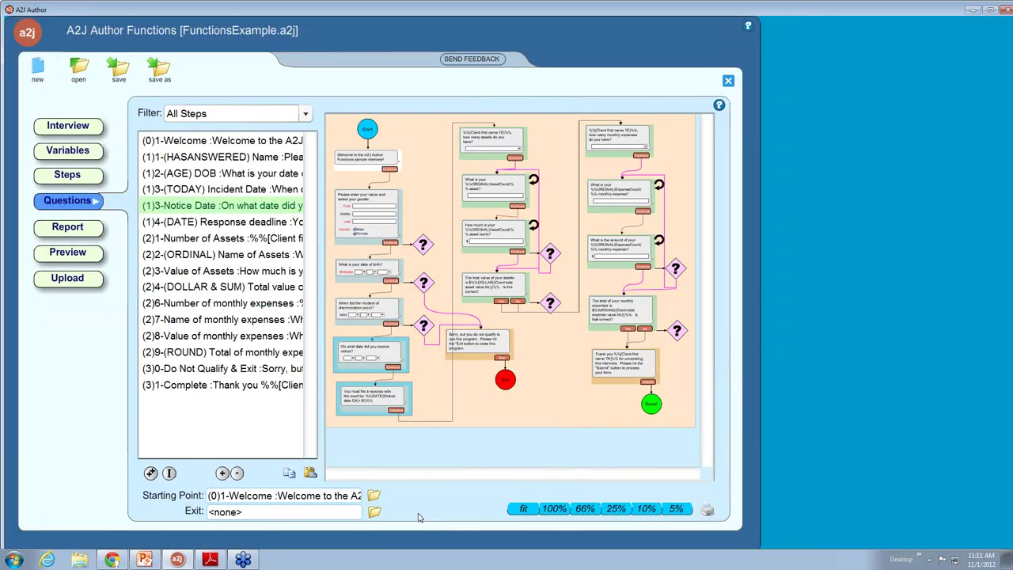
Step: Open the 3-(TODAY) Incident Date question and inspect the maximum value limit of its date field
double_click(220, 193)
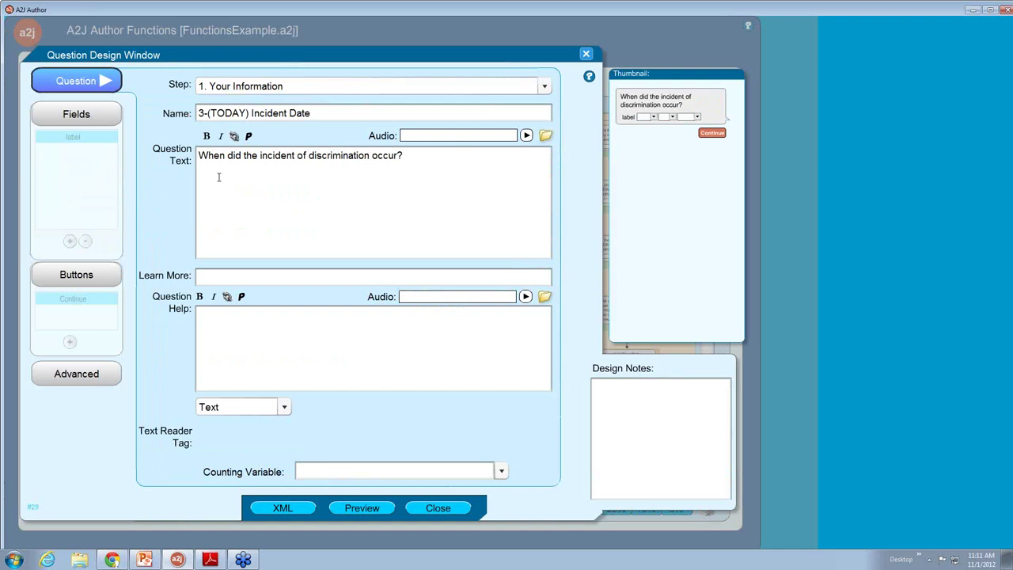
click(95, 137)
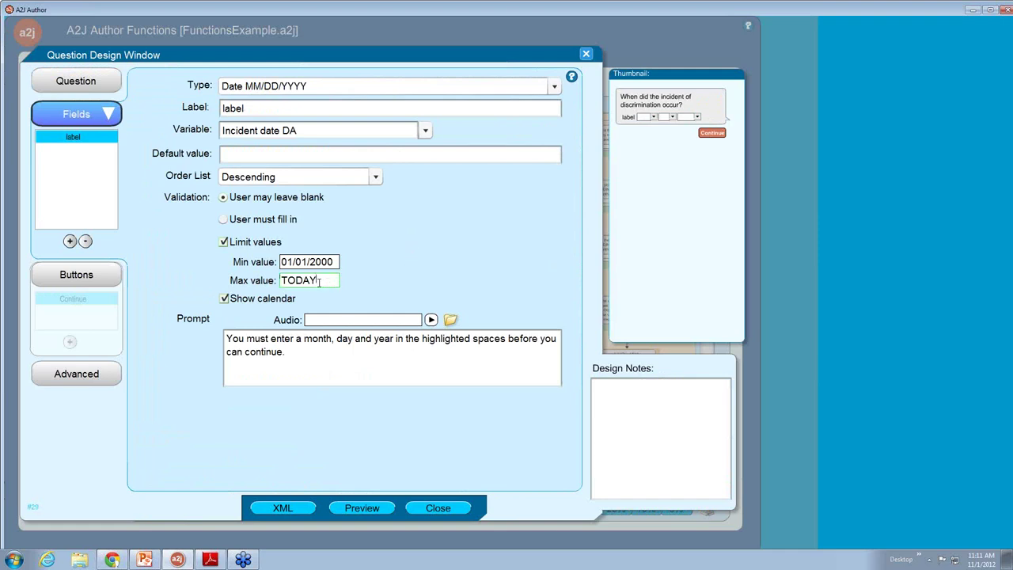
drag(326, 282, 277, 289)
click(305, 301)
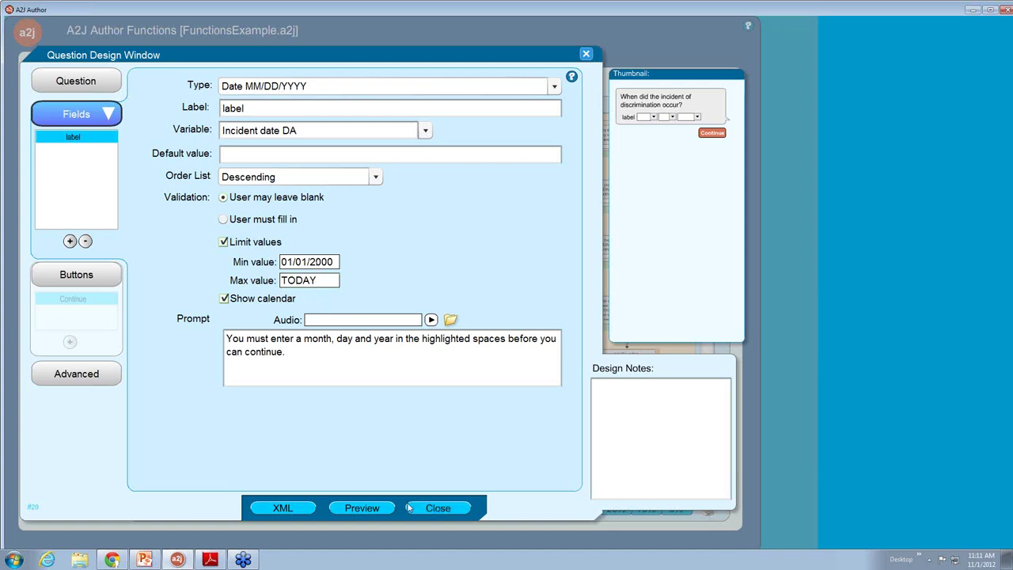
Step: Preview the incident date question and browse its calendar to check which October and November 2012 dates are selectable
click(369, 509)
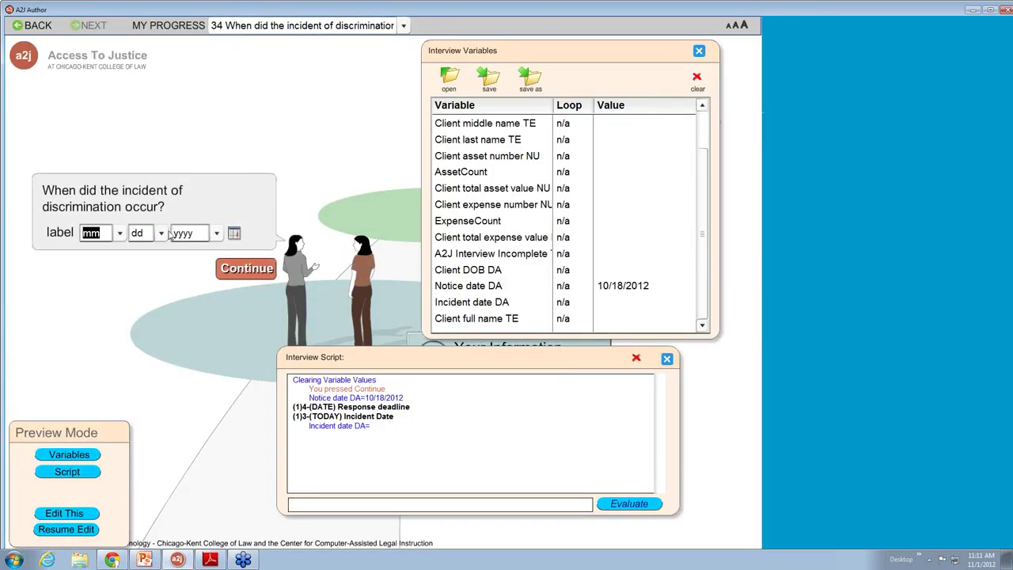
click(235, 233)
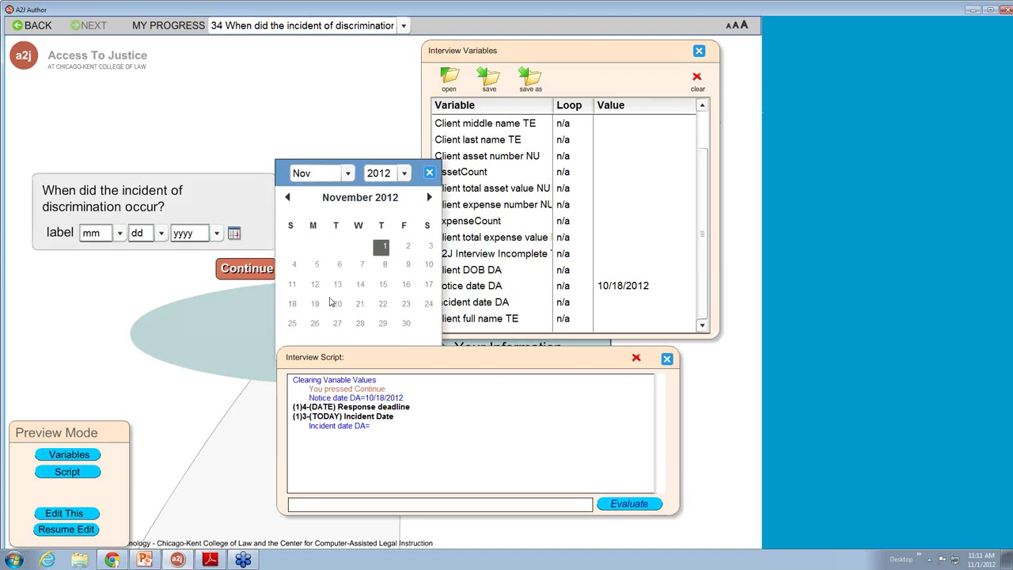
click(289, 198)
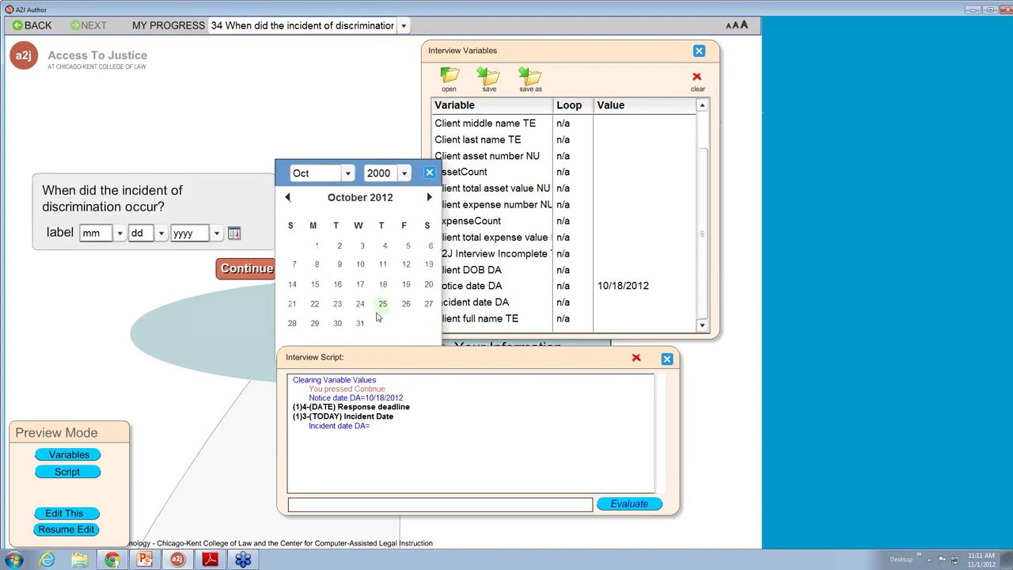
click(429, 197)
click(429, 172)
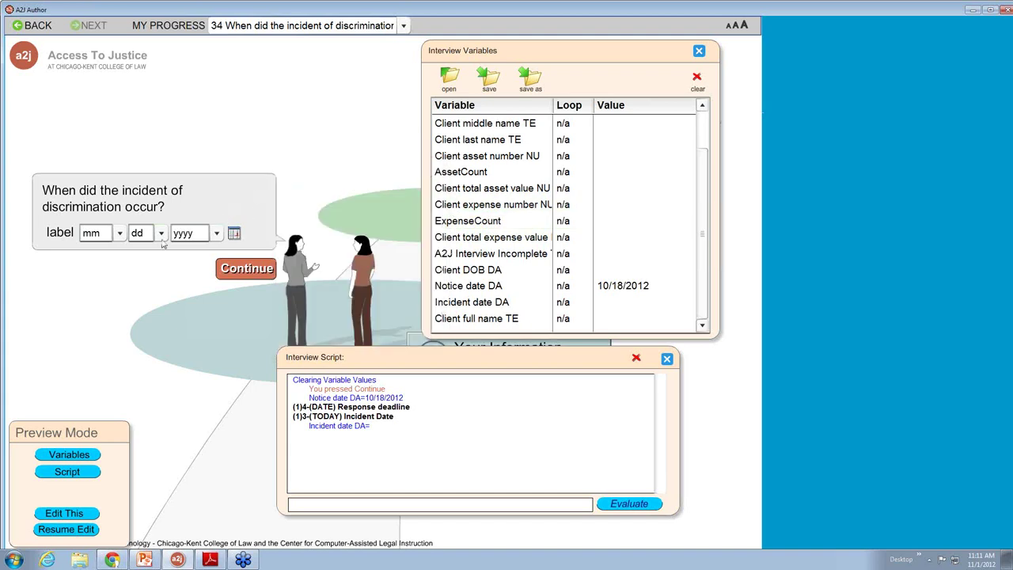
Step: Try to answer the incident date question with the future date 12/1/2012
click(113, 238)
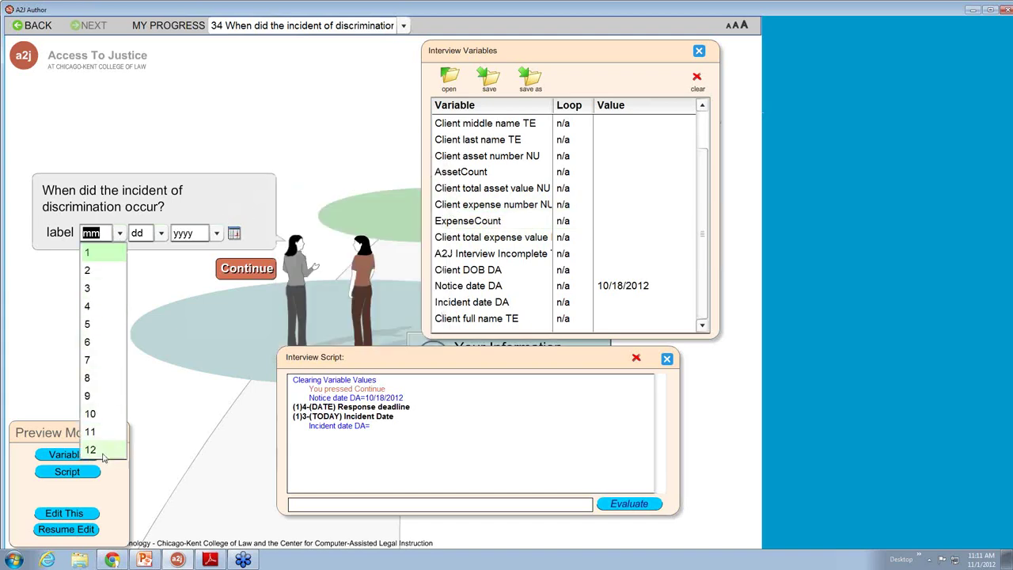
click(90, 450)
click(146, 233)
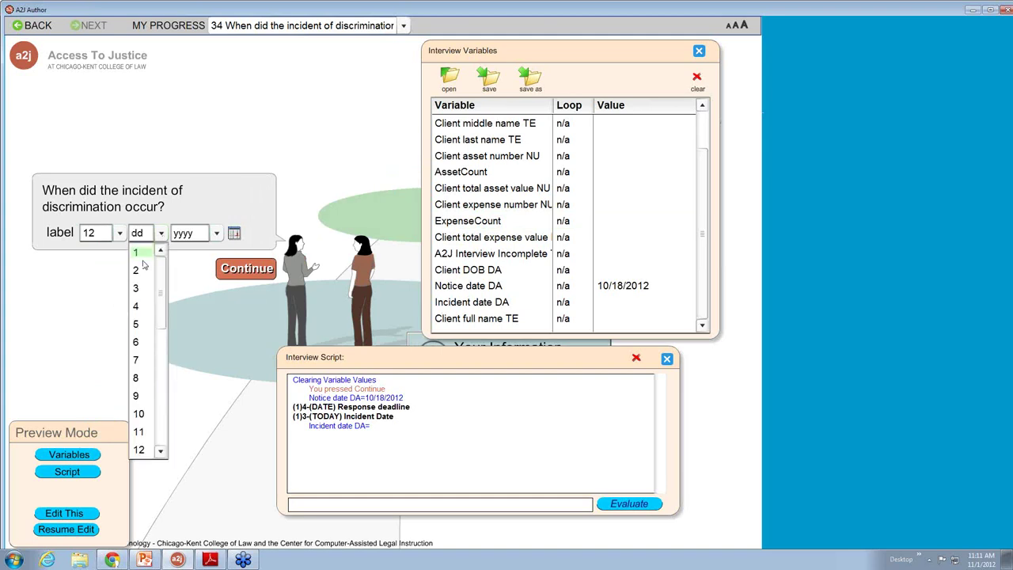
click(139, 250)
click(216, 234)
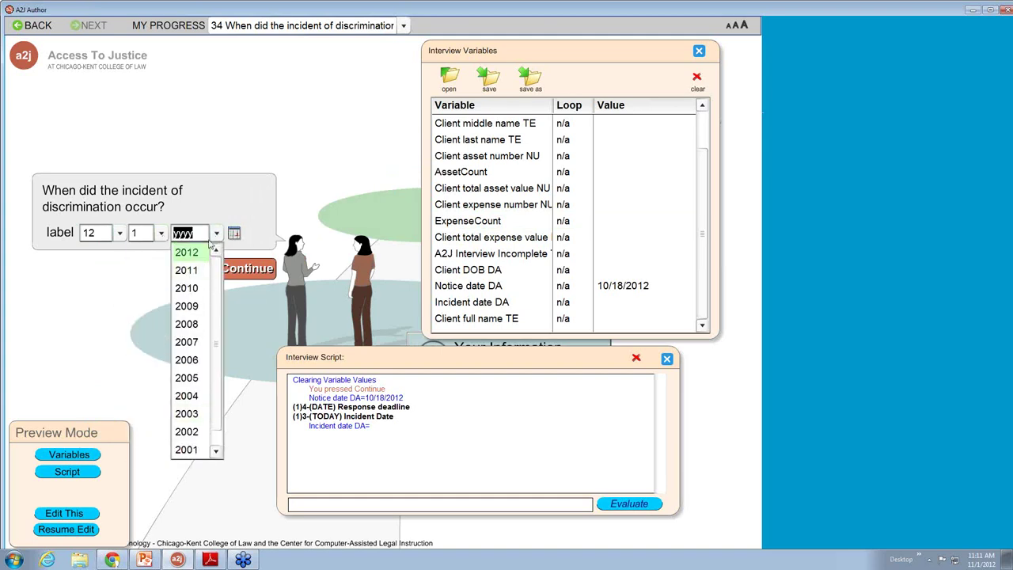
click(186, 252)
click(236, 274)
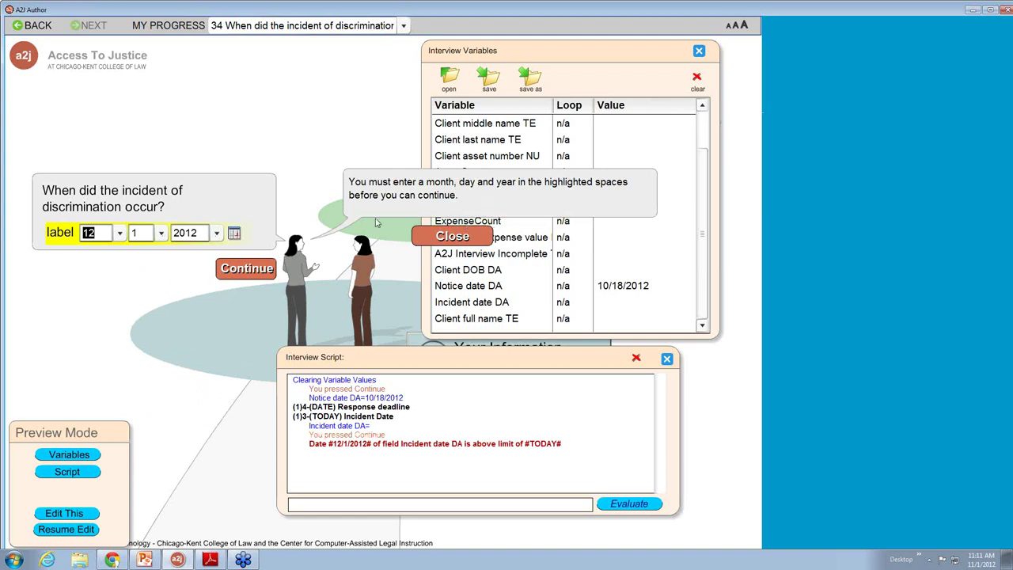
Step: Read and dismiss the date validation prompt, and resume editing the incident date question
drag(458, 196, 334, 178)
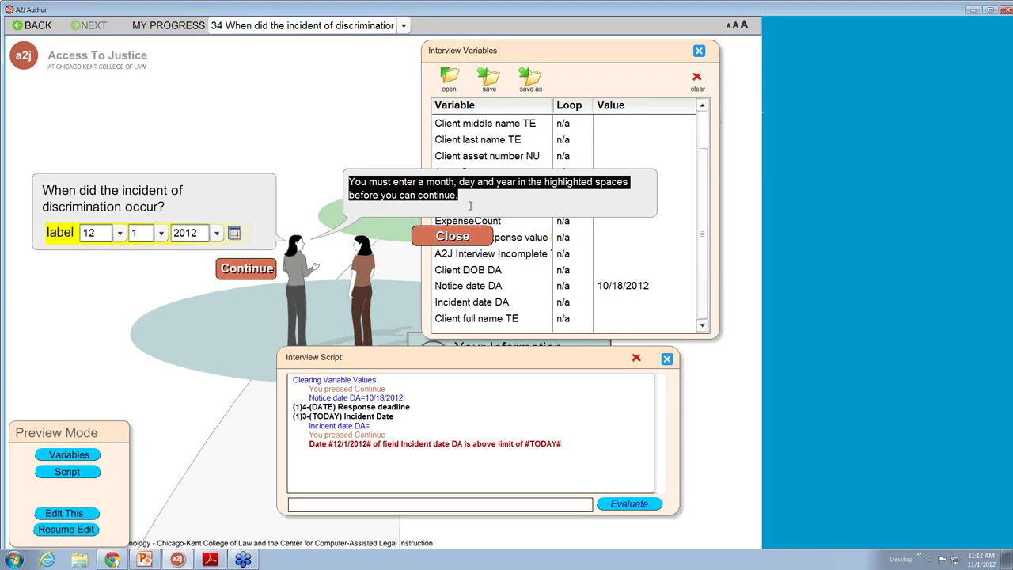
click(467, 239)
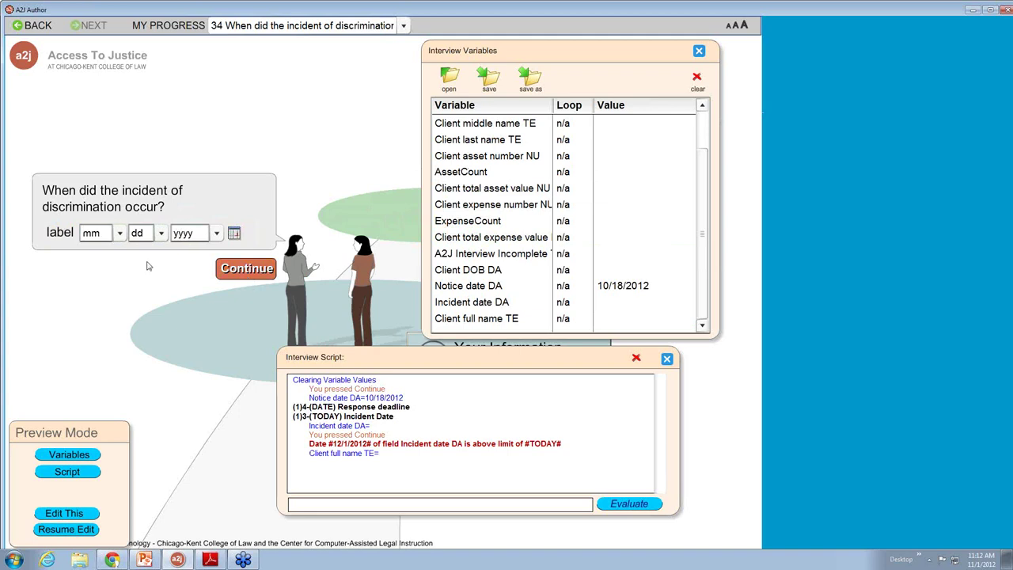
click(85, 531)
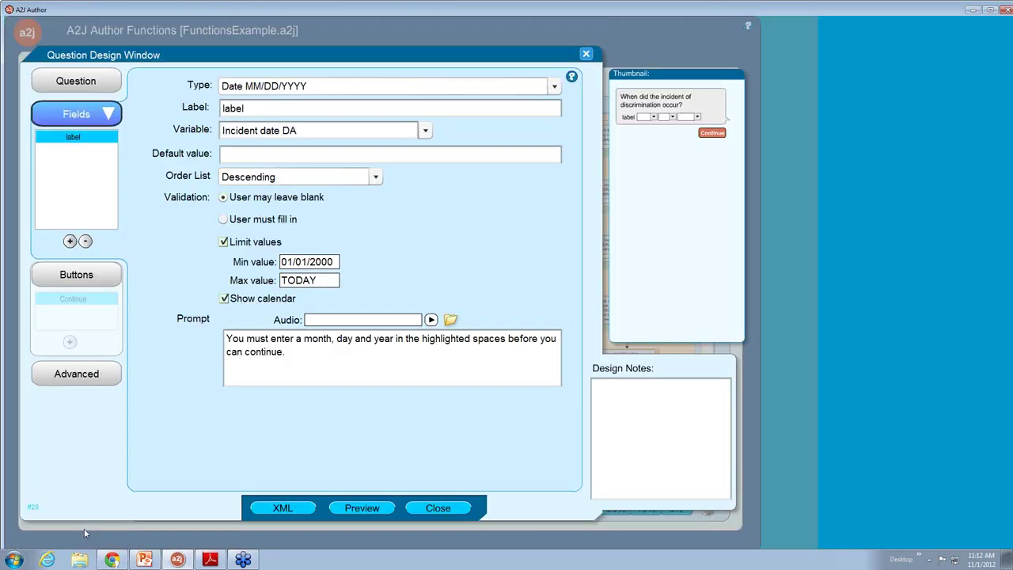
Step: Examine the incident date question's TODAY condition, its go-to-question action and the Continue button's destination, and close the question
click(69, 371)
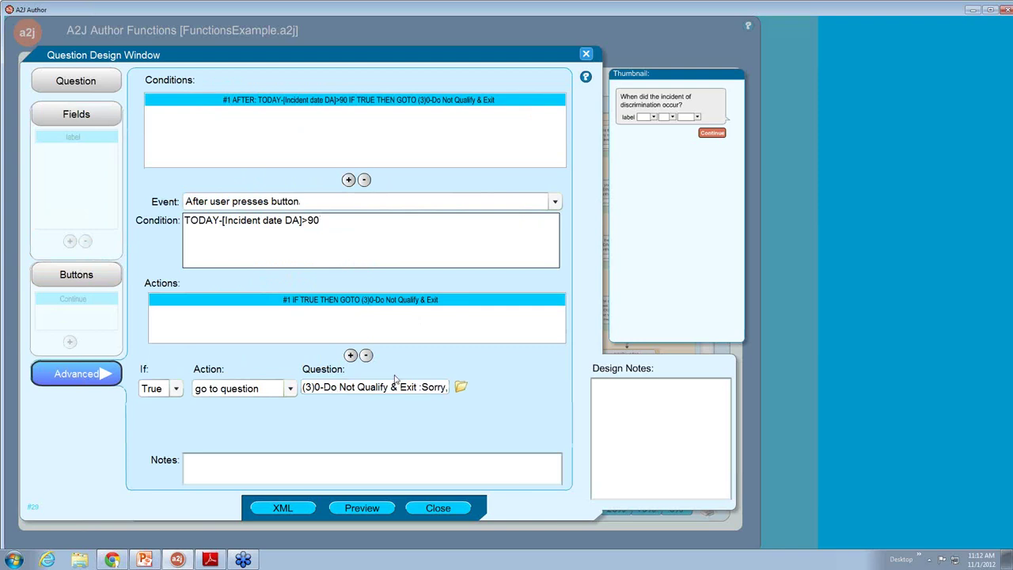
drag(185, 222, 220, 222)
click(249, 237)
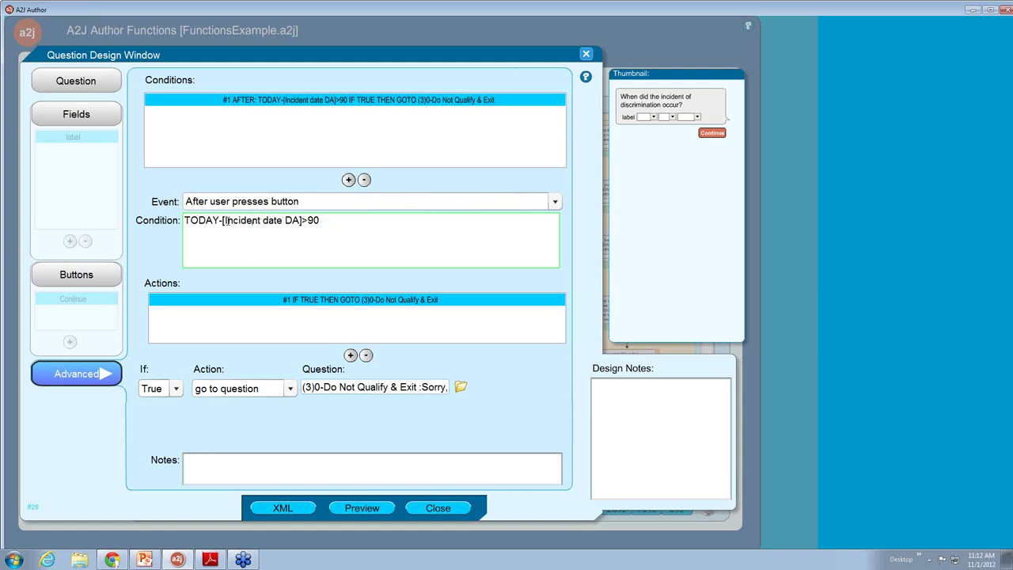
drag(228, 221, 299, 226)
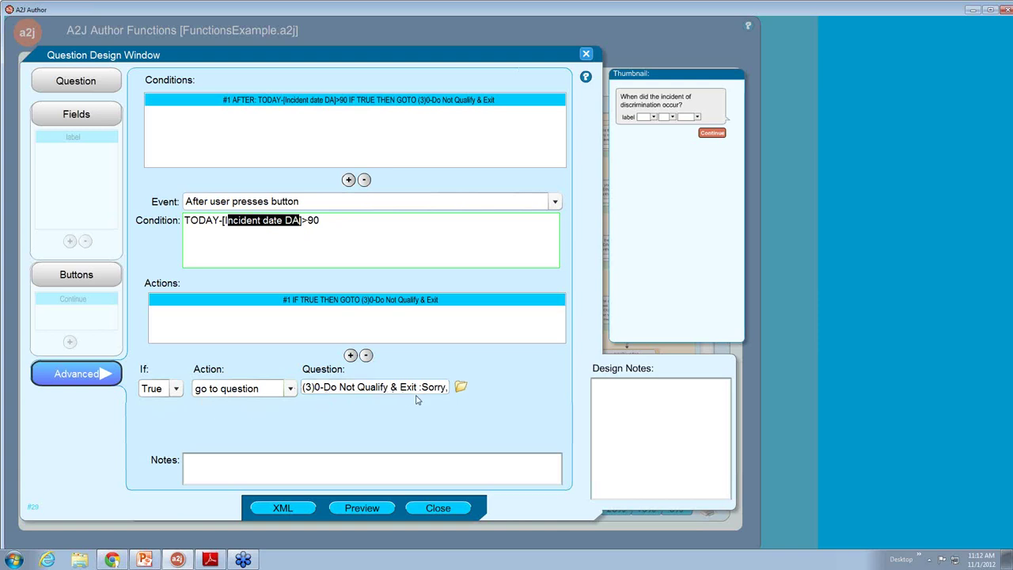
click(246, 226)
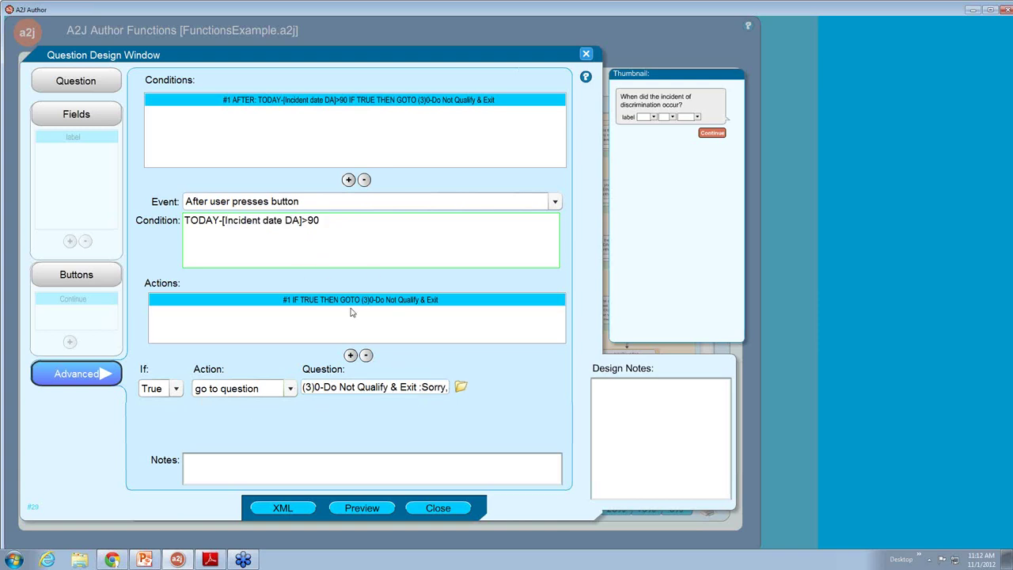
click(57, 301)
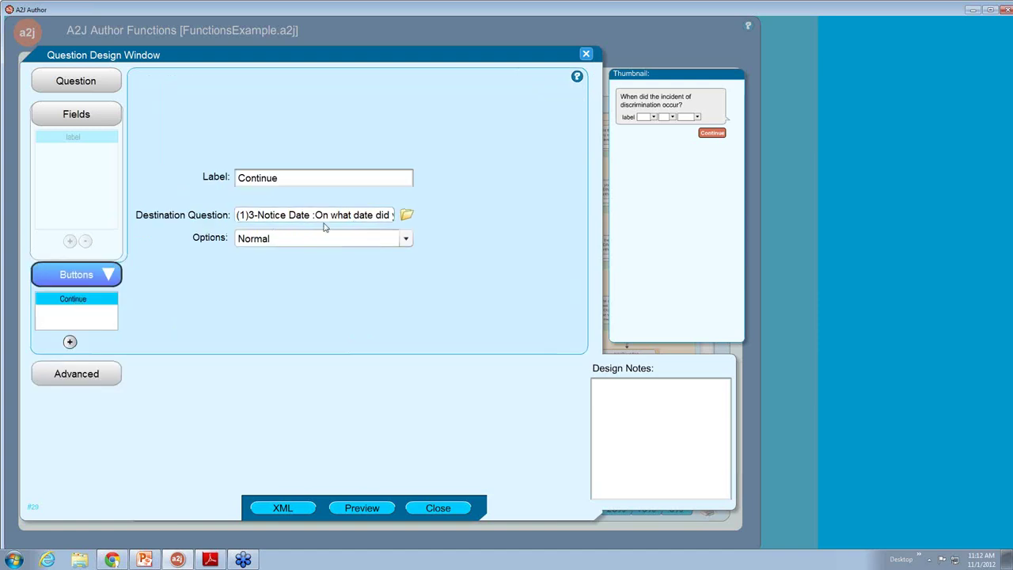
click(70, 375)
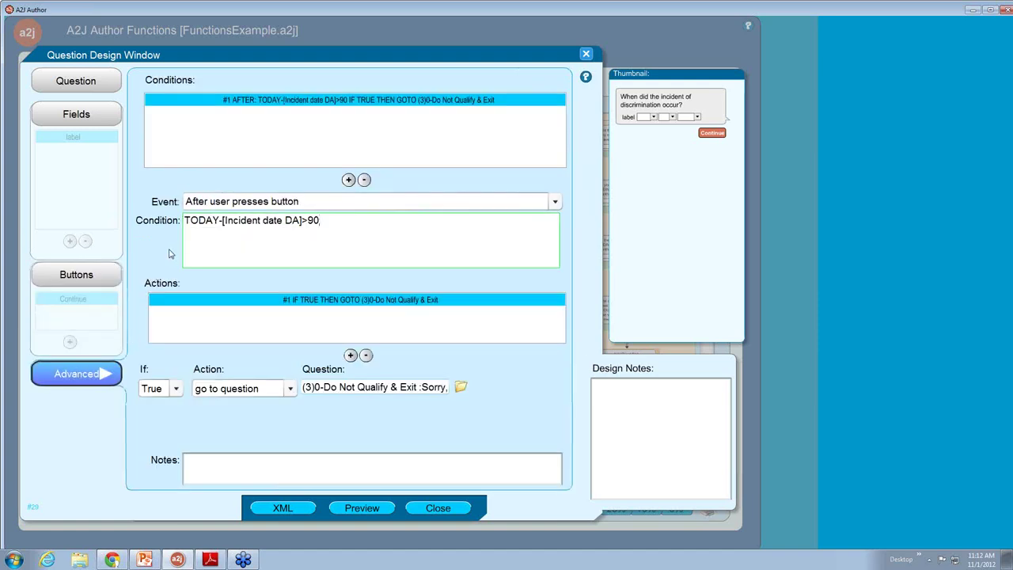
click(441, 509)
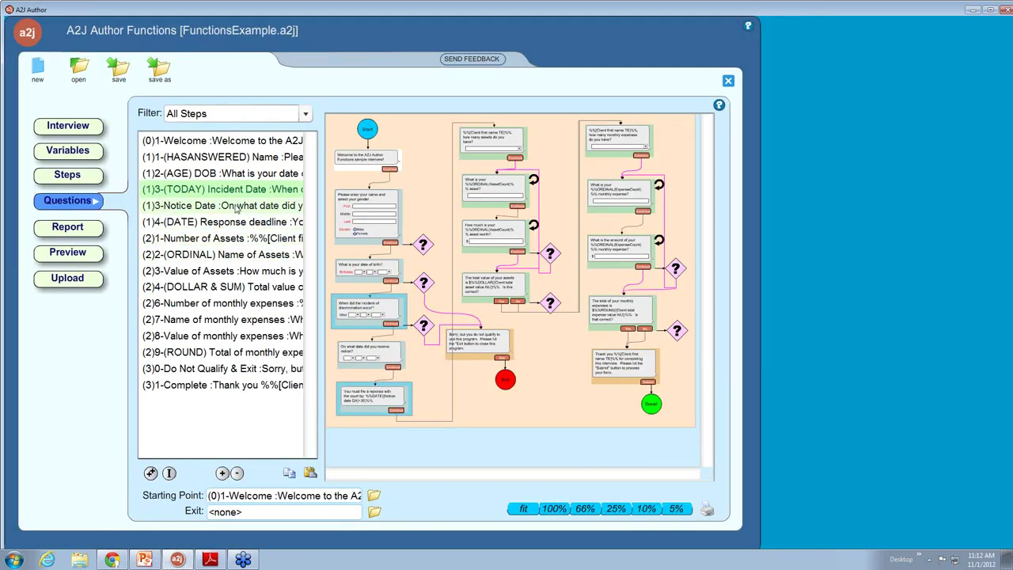
Step: Open the 2-(AGE) DOB question and examine the Birthdate field's variable and its TODAY maximum value
double_click(200, 174)
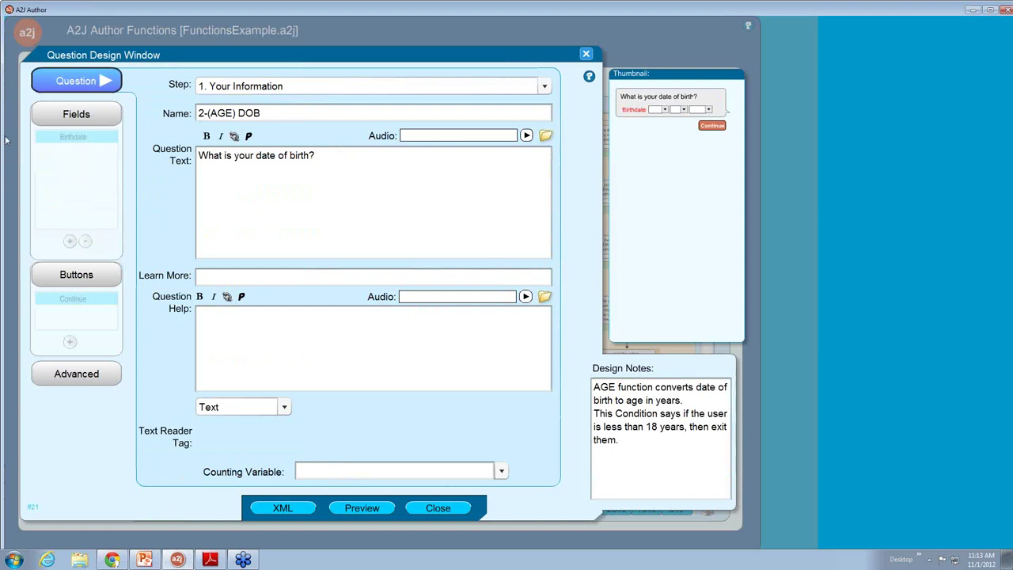
click(76, 138)
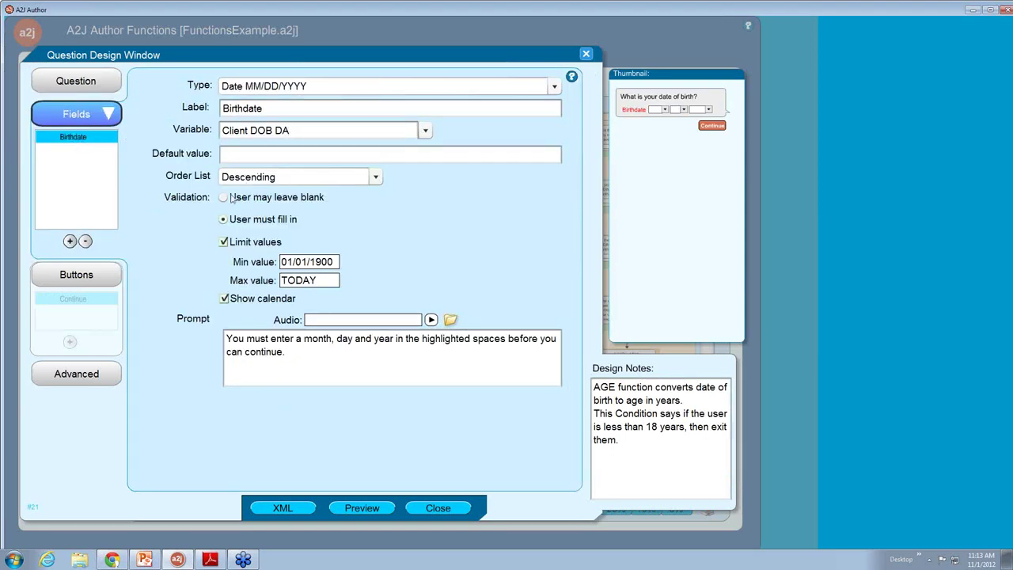
double_click(328, 282)
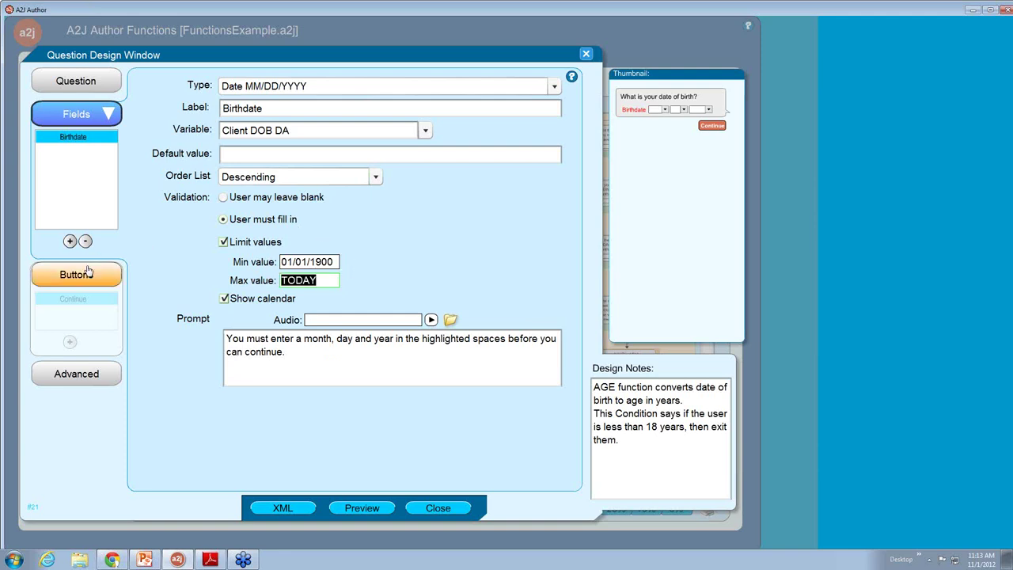
Step: Examine the date of birth question's AGE condition, the variable it uses and the Continue button's destination
click(78, 372)
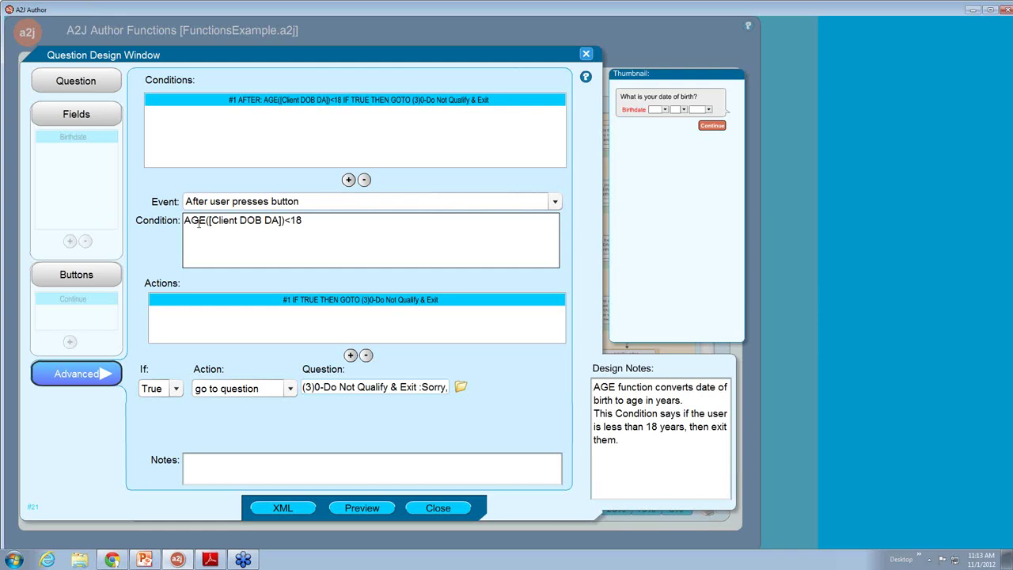
drag(209, 224, 278, 225)
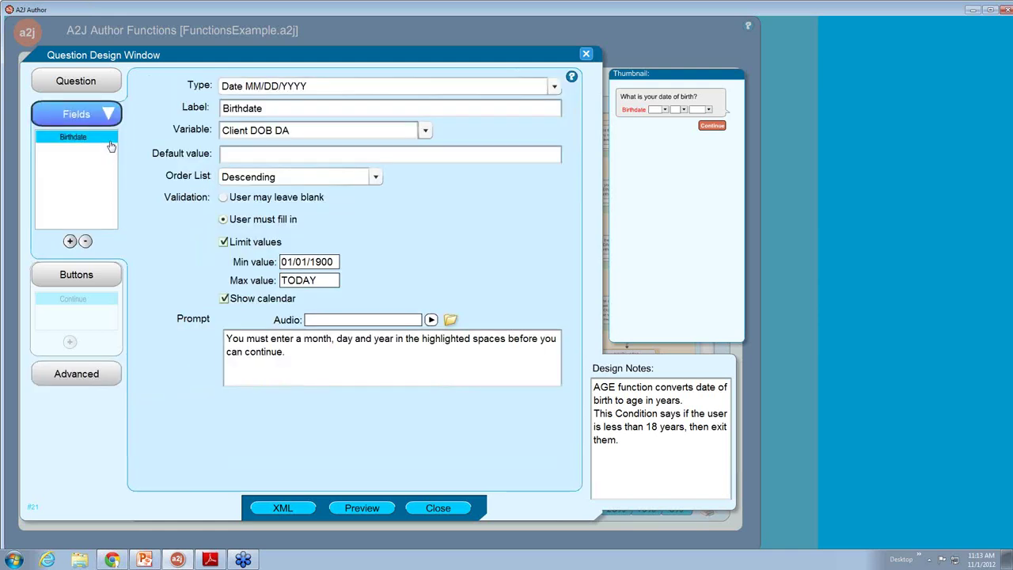
click(107, 140)
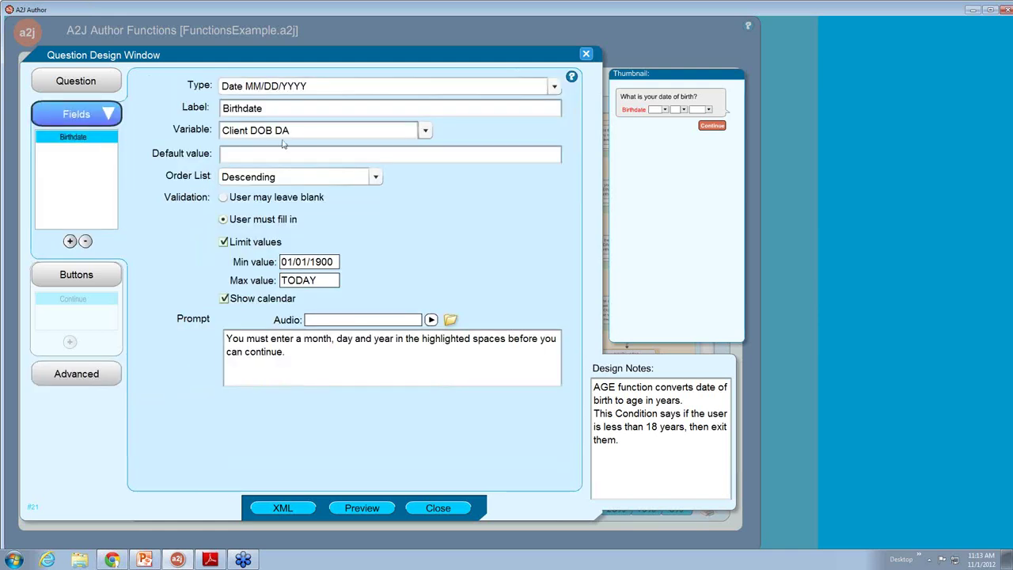
click(109, 382)
click(231, 260)
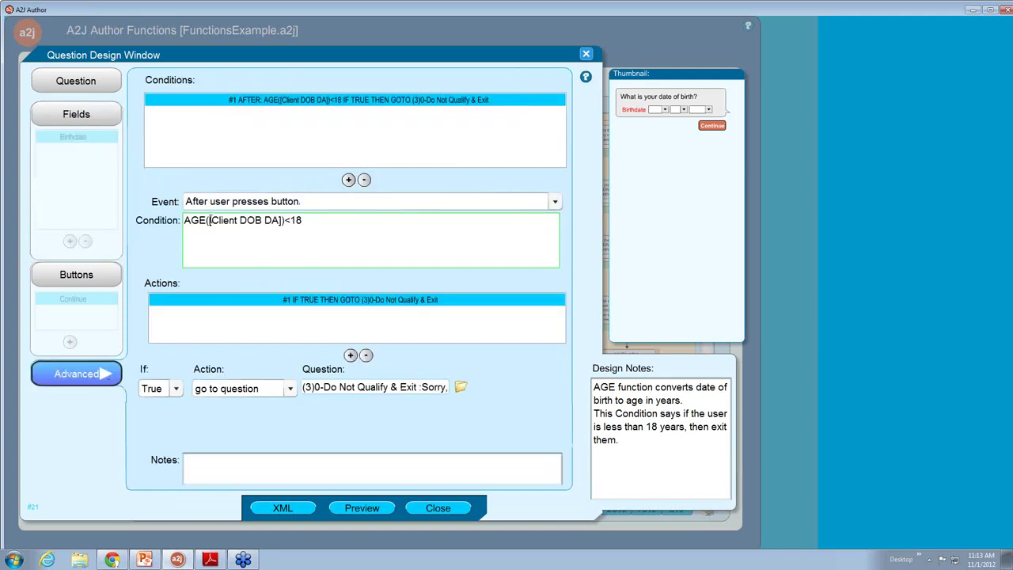
drag(183, 220, 285, 224)
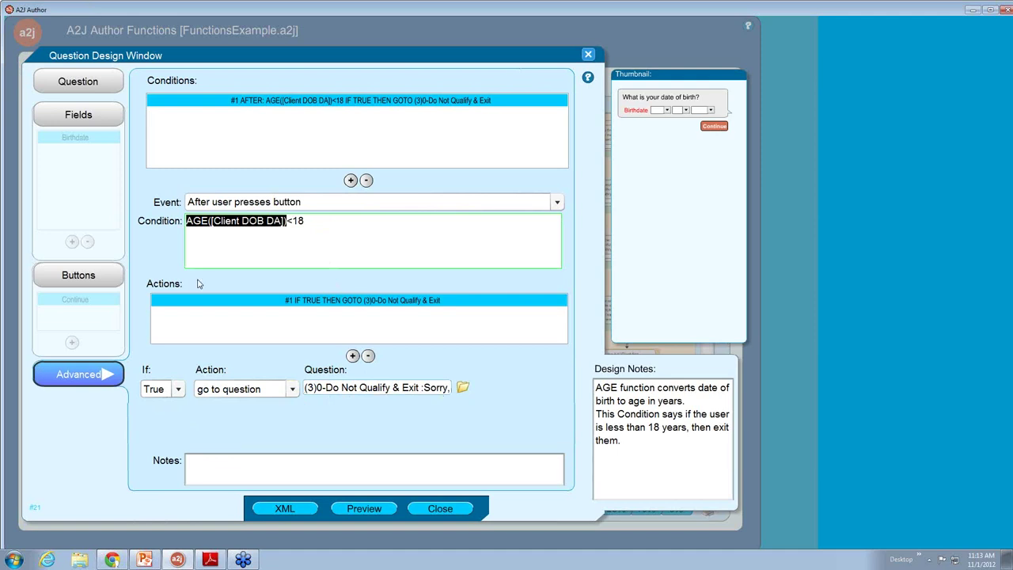
click(105, 304)
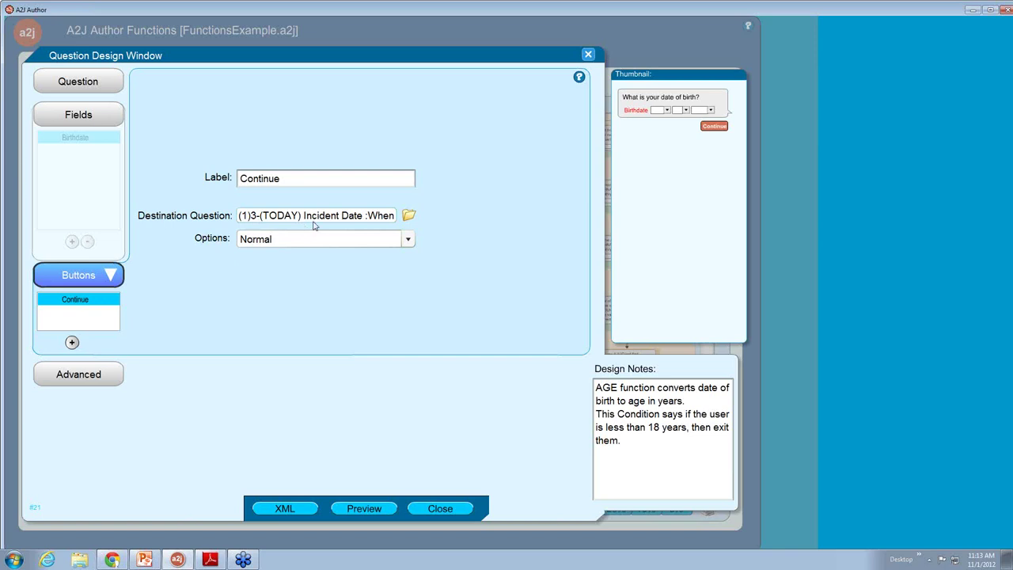
Step: Switch to the PowerPoint presentation and start the slide show from the HASANSWERED Function slide
mouse_move(194, 564)
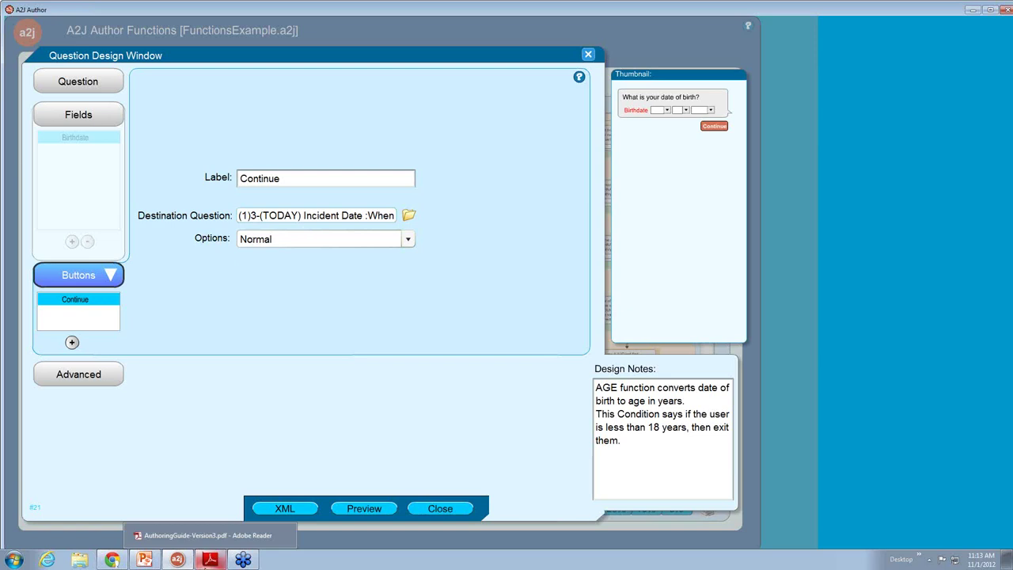
click(144, 561)
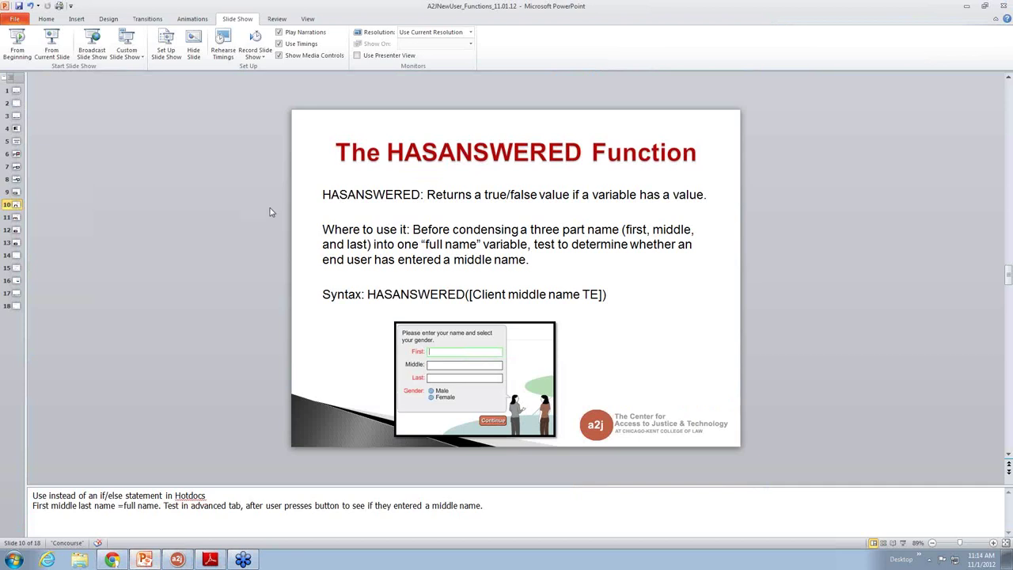
click(50, 44)
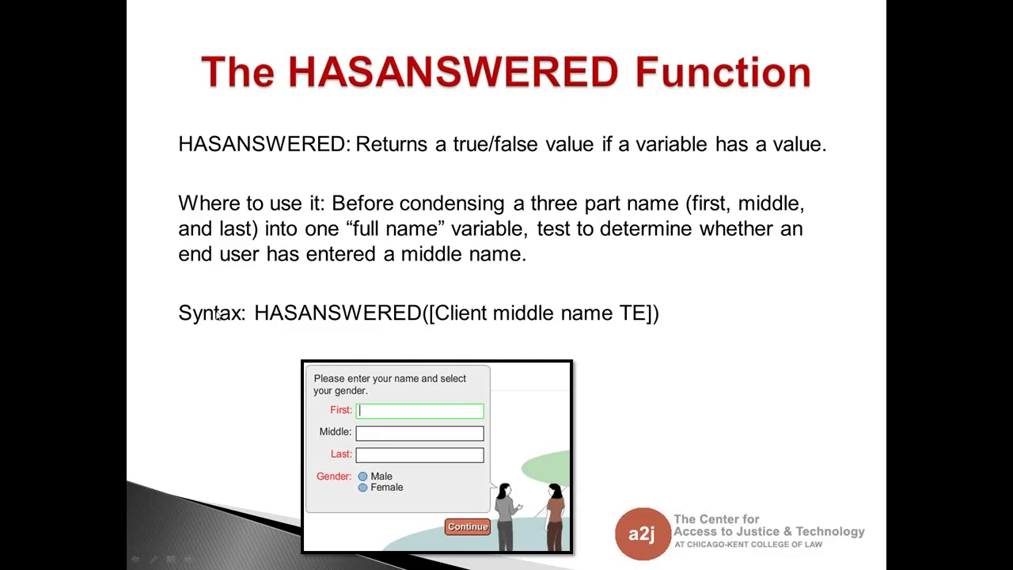
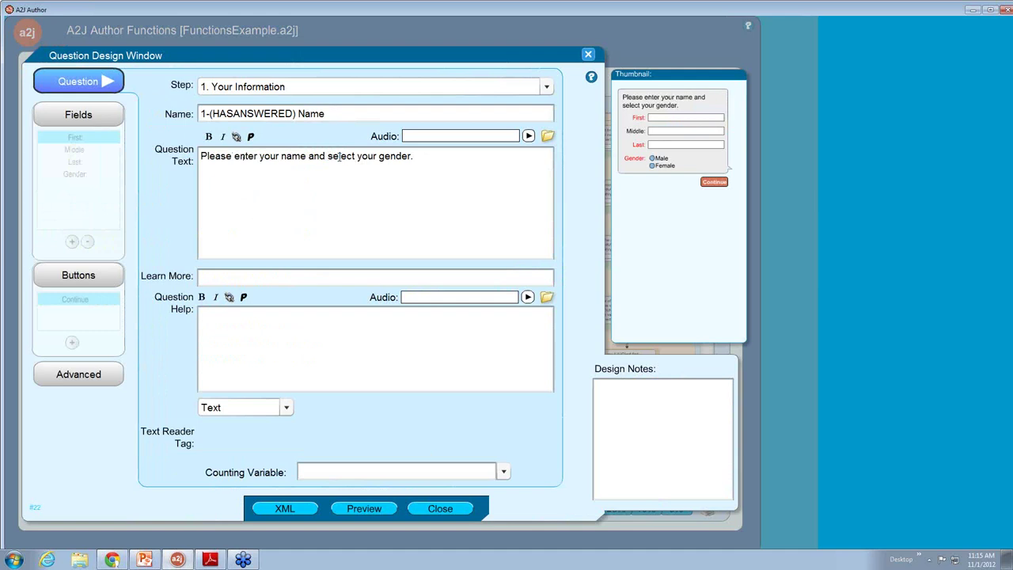
Step: Review the first, middle, last and gender fields of the 1-(HASANSWERED) Name question and its Continue button's destination
click(98, 139)
click(88, 151)
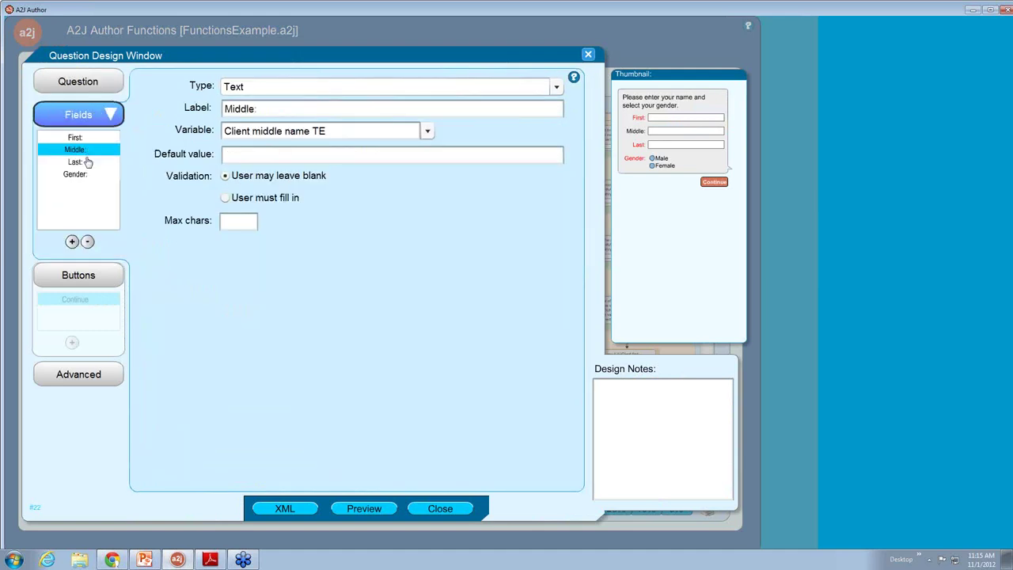
click(89, 162)
click(84, 175)
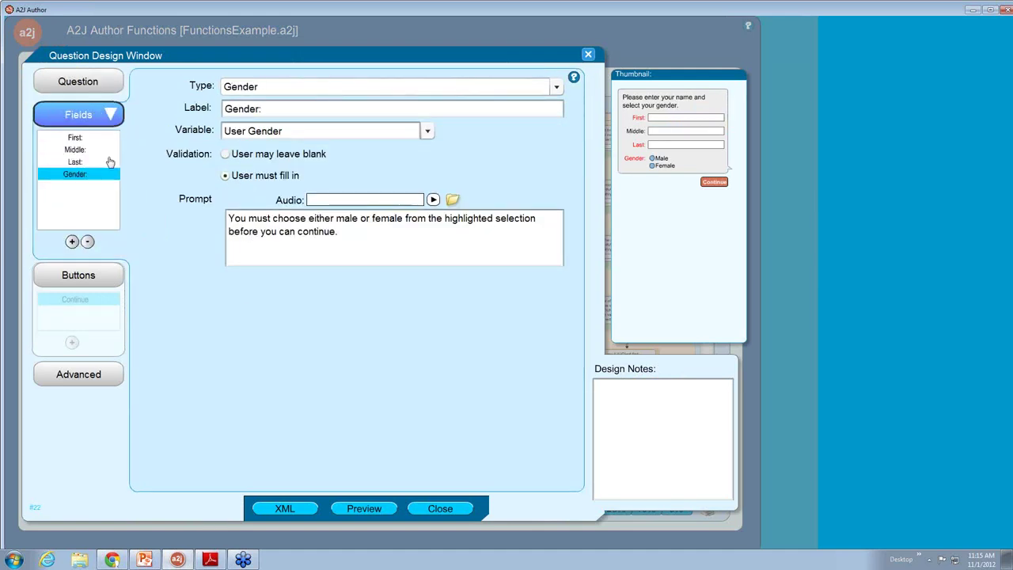
click(100, 302)
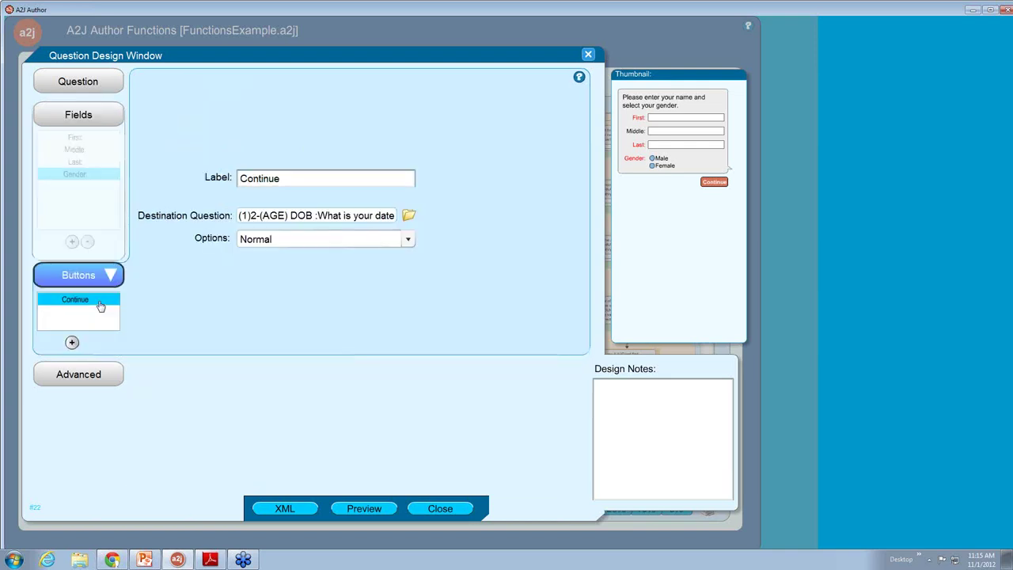
Step: Examine the name question's HASANSWERED condition and how its true action builds Client full name TE, including the quoted spaces
click(103, 374)
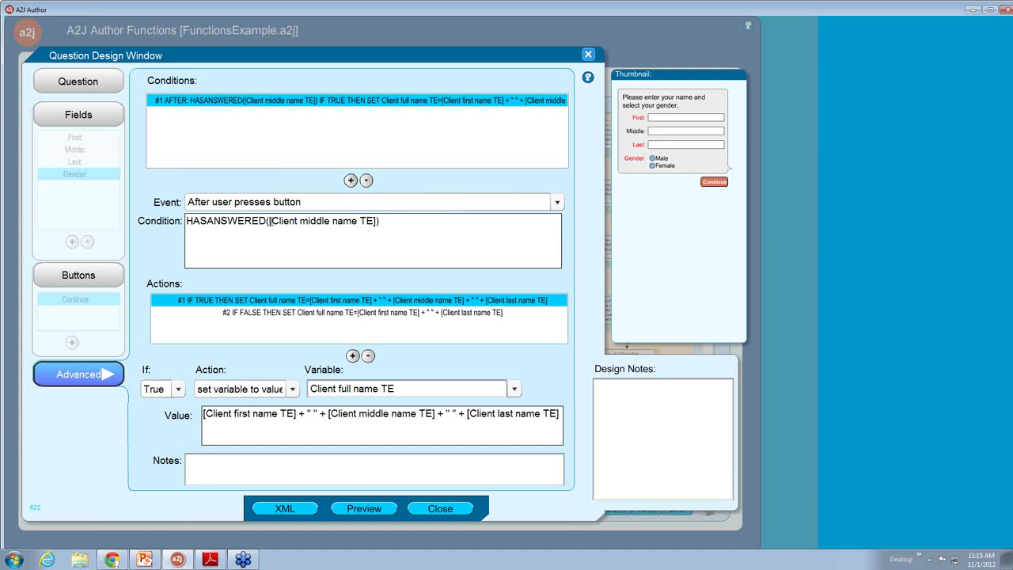
drag(270, 221, 374, 227)
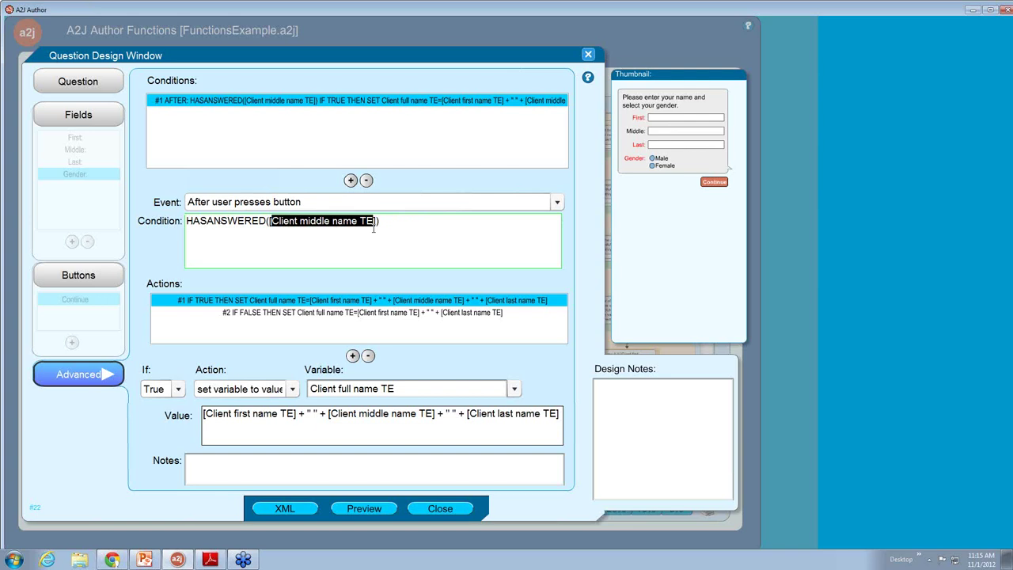
click(173, 313)
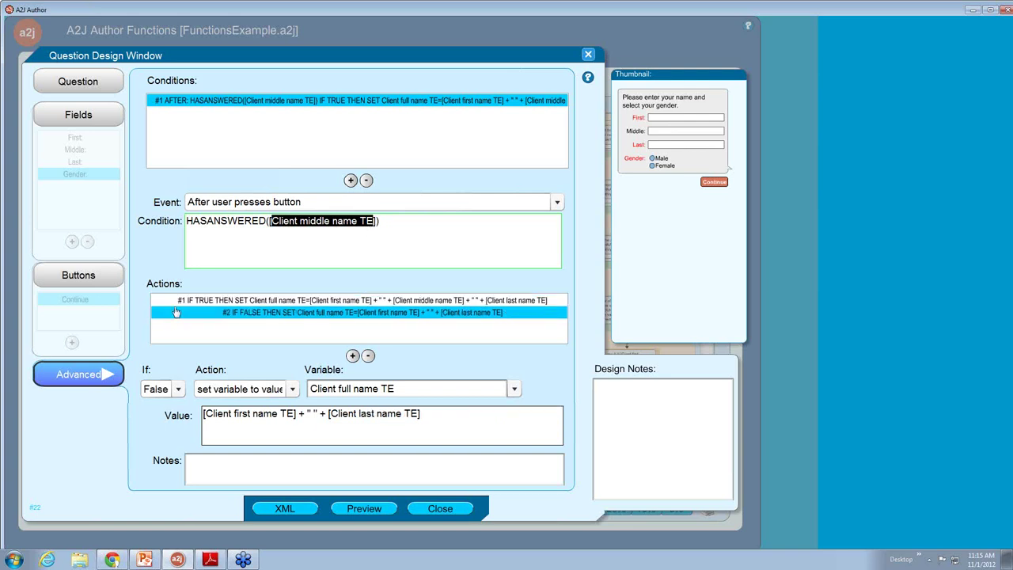
click(173, 303)
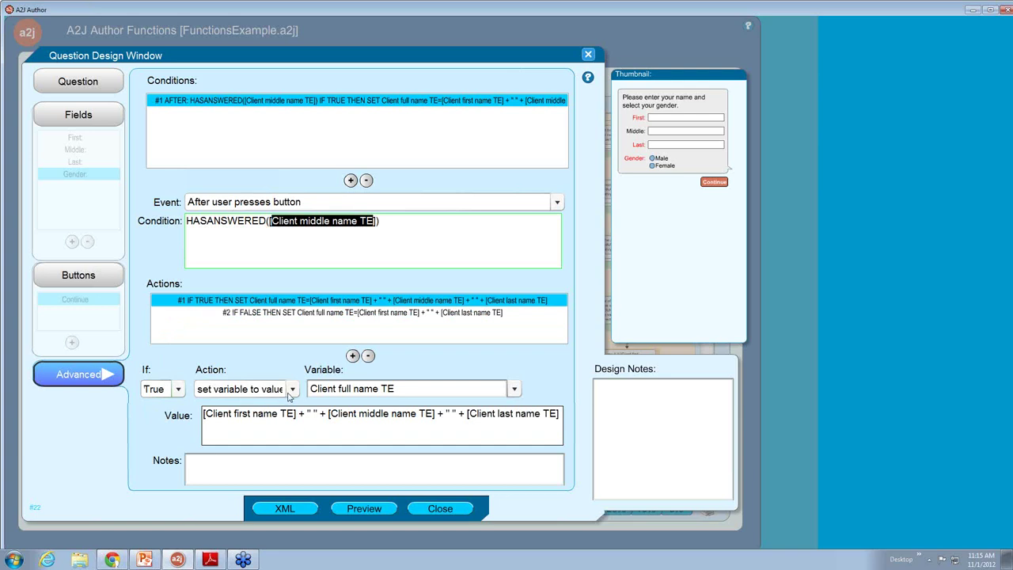
drag(309, 388, 393, 389)
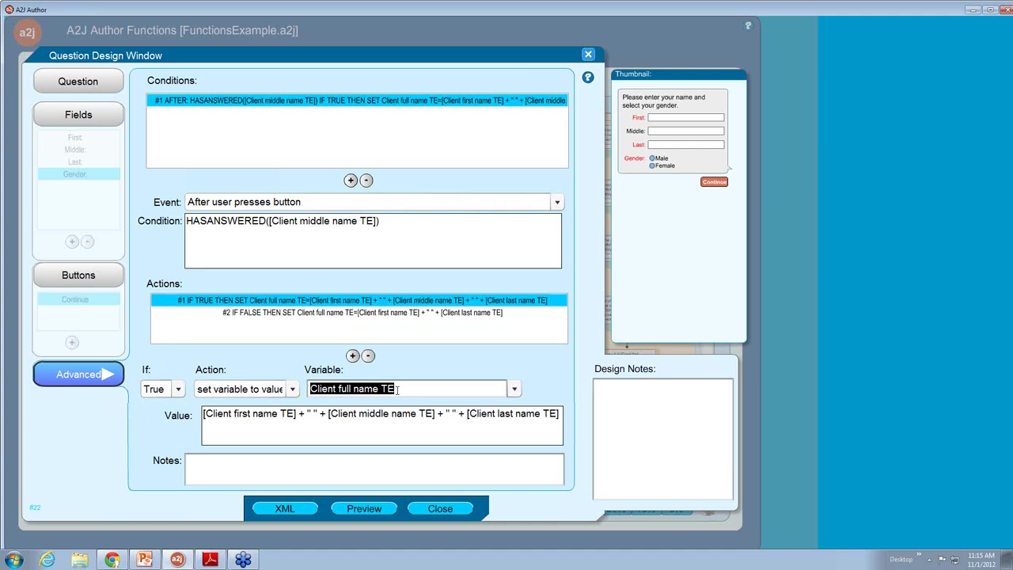
click(283, 430)
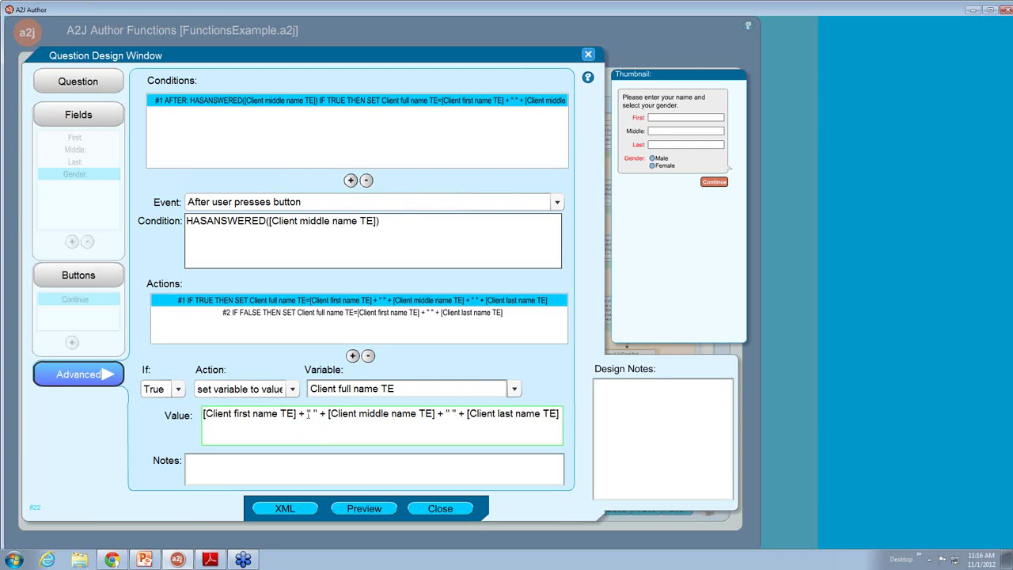
drag(304, 414, 321, 415)
click(307, 434)
Step: Review the HASANSWERED condition's false action and how it builds Client full name TE without the middle name
drag(191, 221, 391, 222)
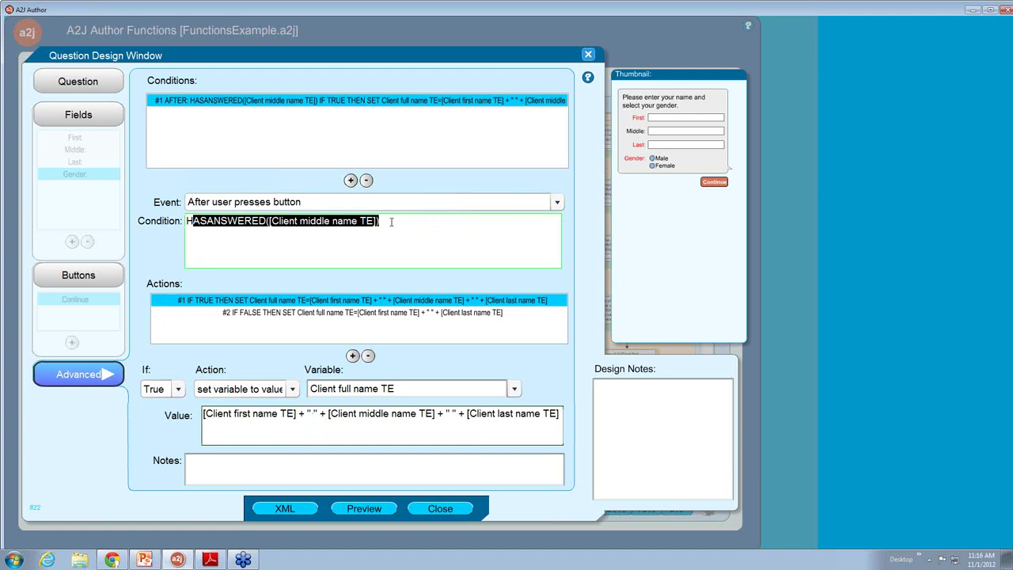
click(307, 313)
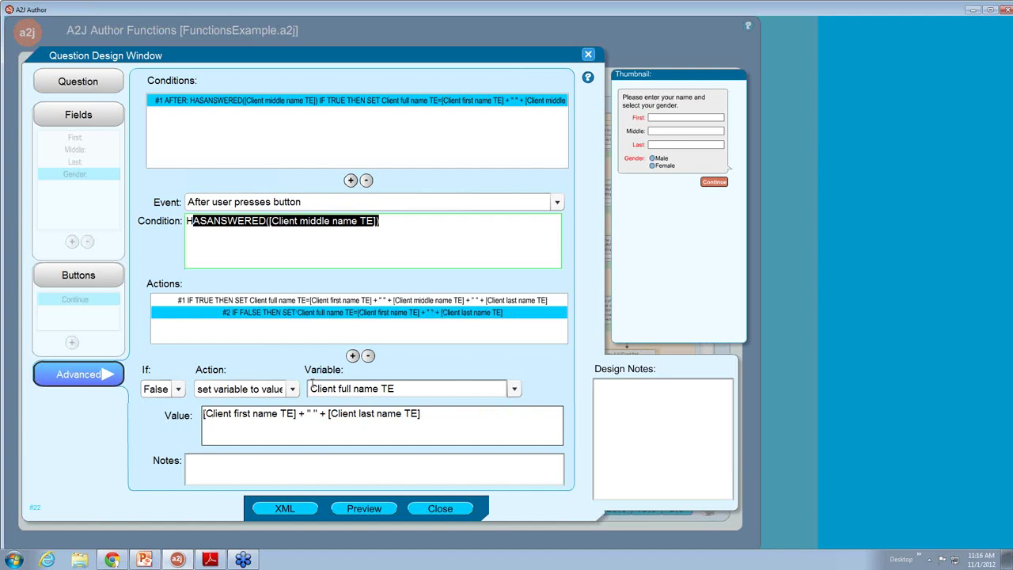
click(375, 388)
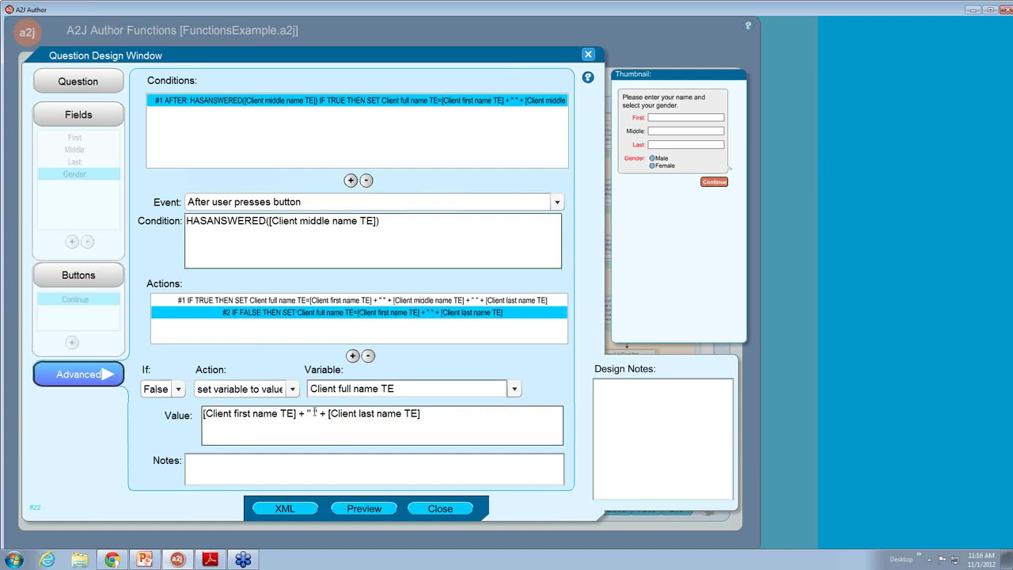
click(308, 412)
drag(319, 412, 308, 413)
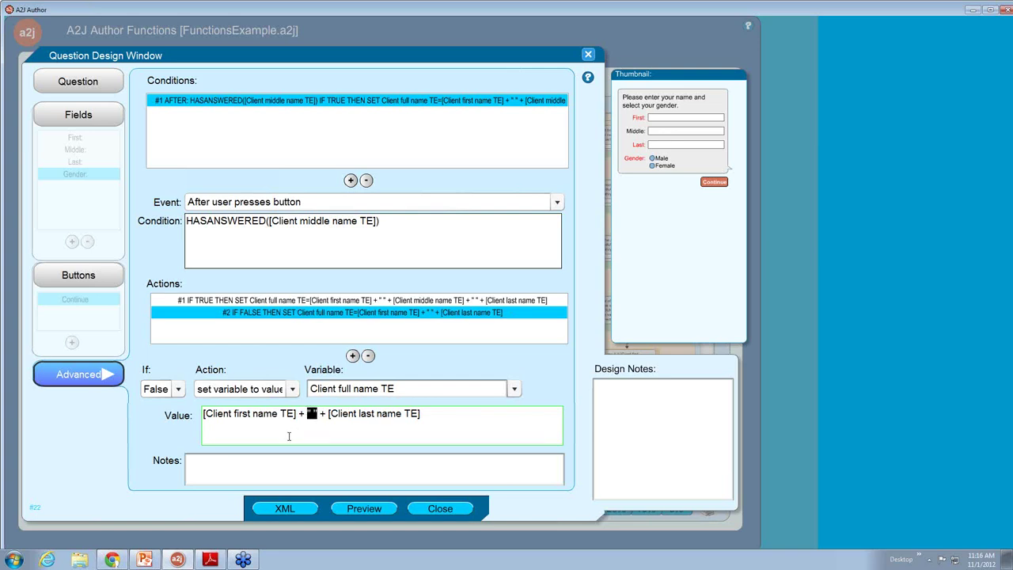
Step: Preview the name question and clear the interview script and all stored variable values
click(366, 509)
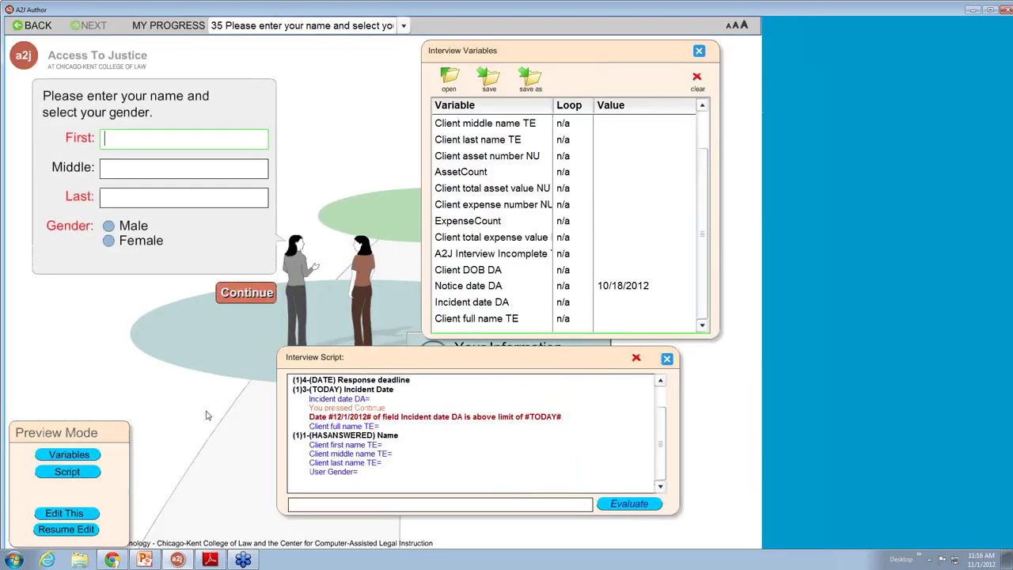
click(635, 357)
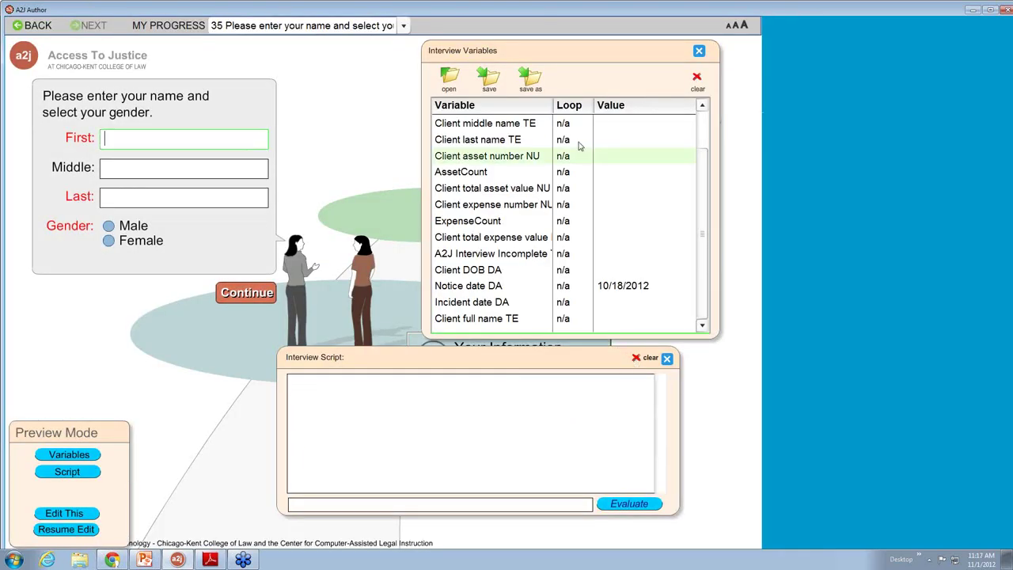
click(697, 79)
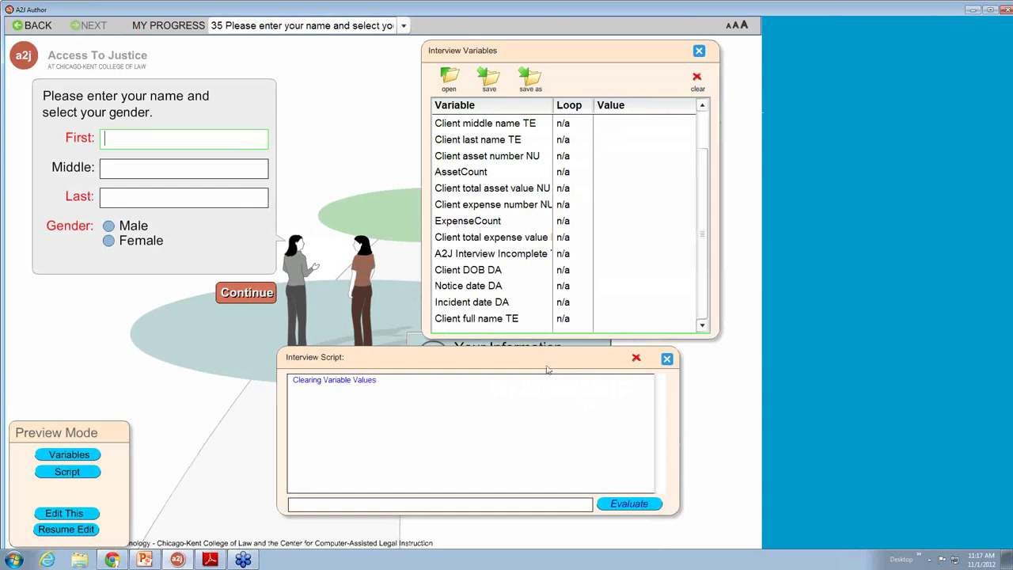
Step: Answer the name question with the client's first and last name, no middle name and gender Female, and continue
text(Jane)
key(Tab)
key(Tab)
text(Doe)
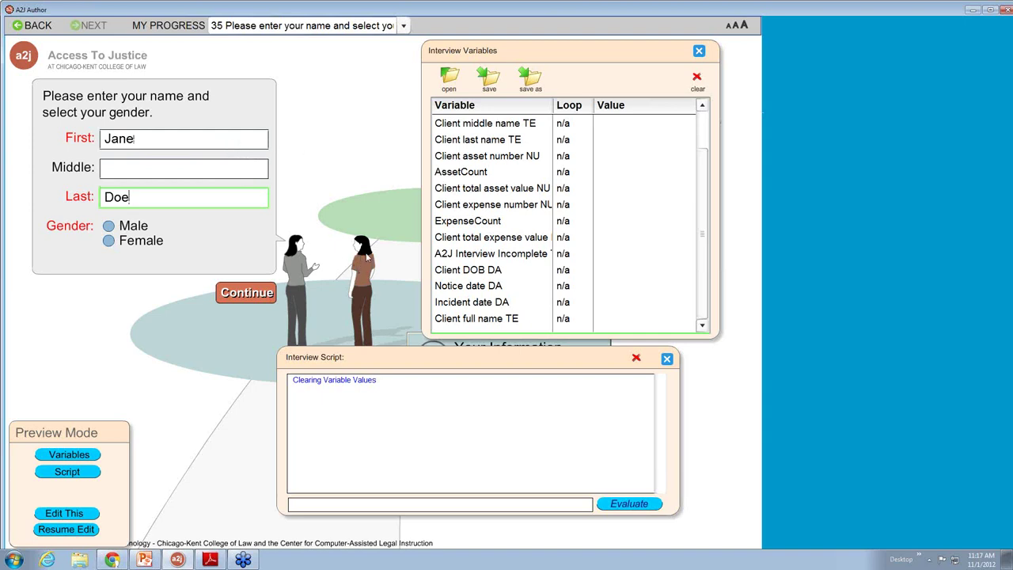
click(110, 242)
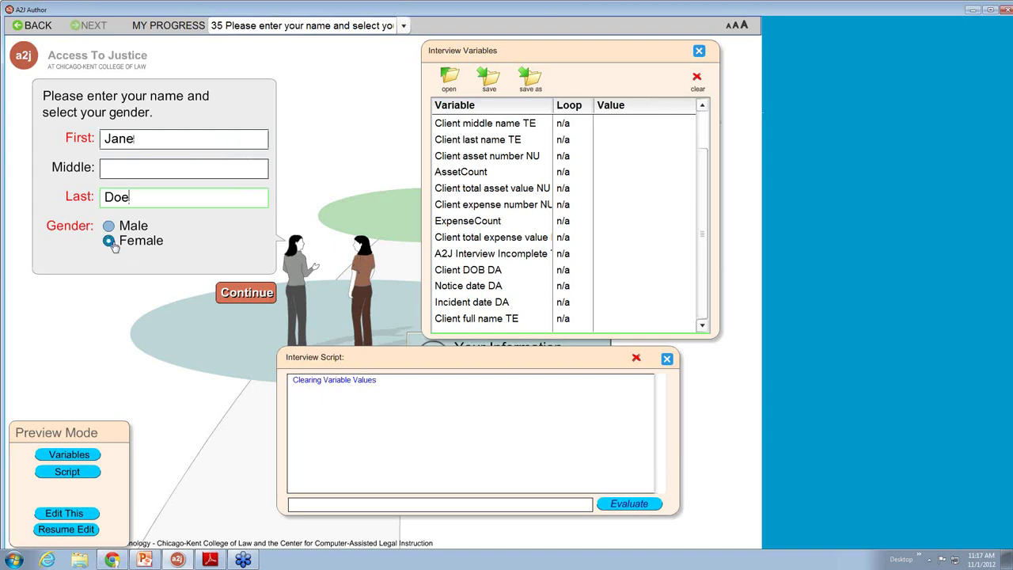
click(265, 297)
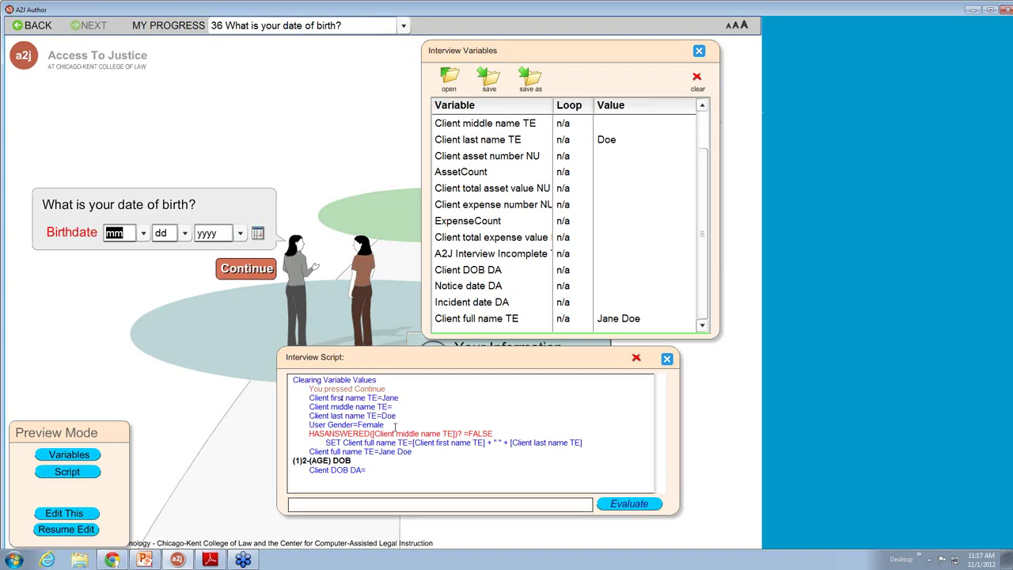
Step: Examine the interview script's HASANSWERED result and the line that sets Client full name TE
drag(308, 434, 500, 430)
click(501, 431)
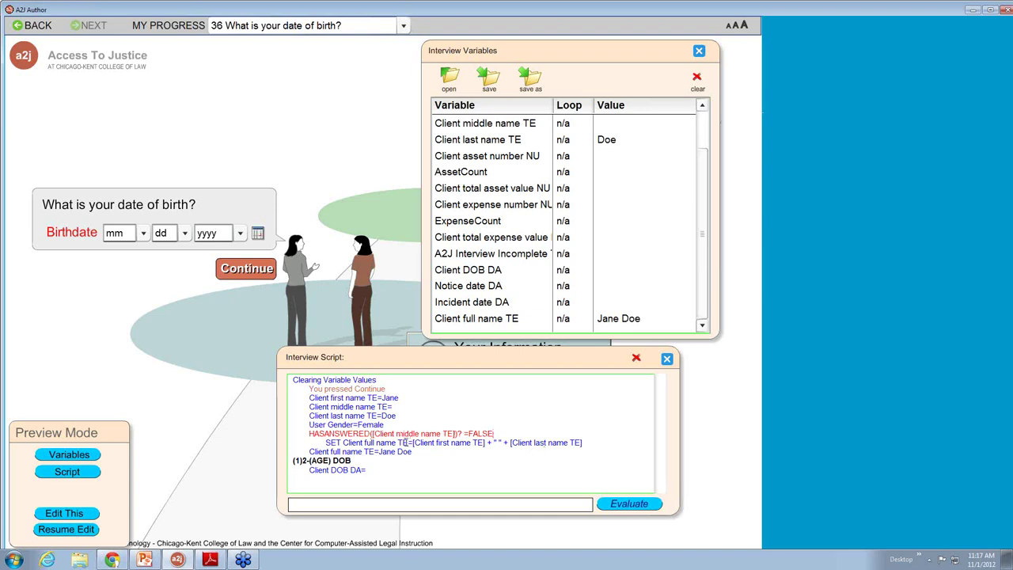
drag(412, 442, 351, 442)
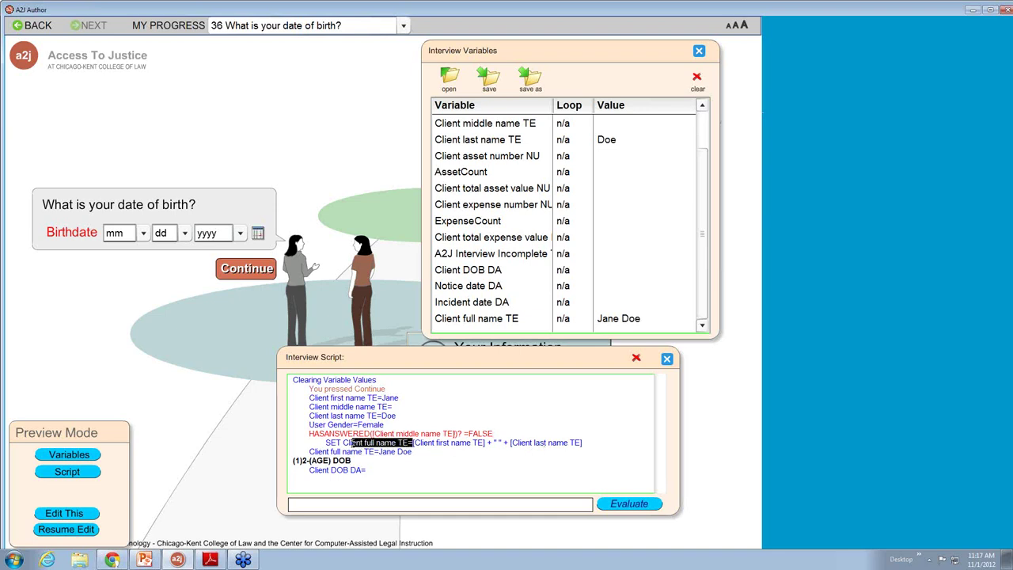
click(413, 453)
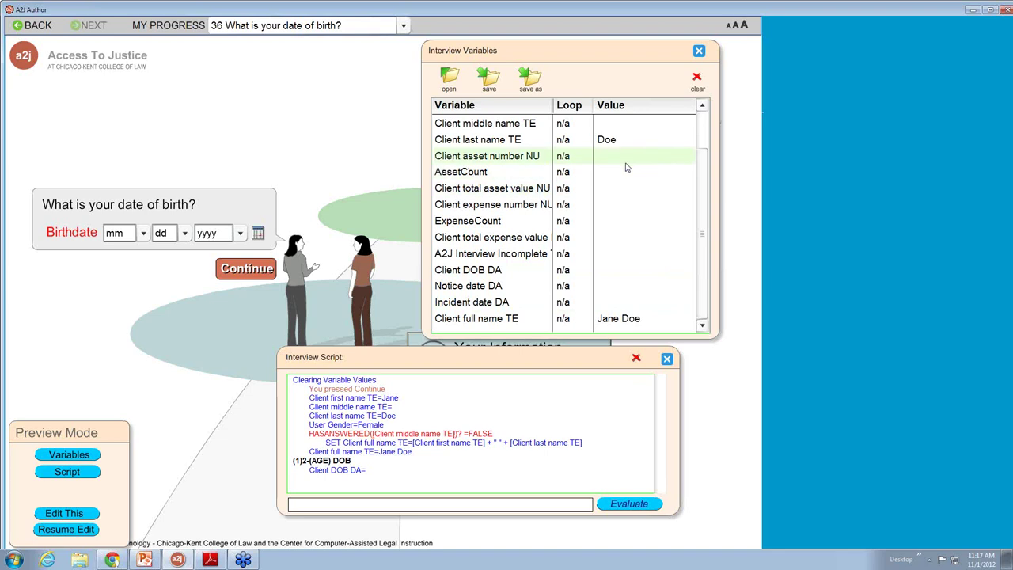
Step: Go back to the name question, add the client's middle name to the existing answers, and continue
drag(701, 210, 704, 165)
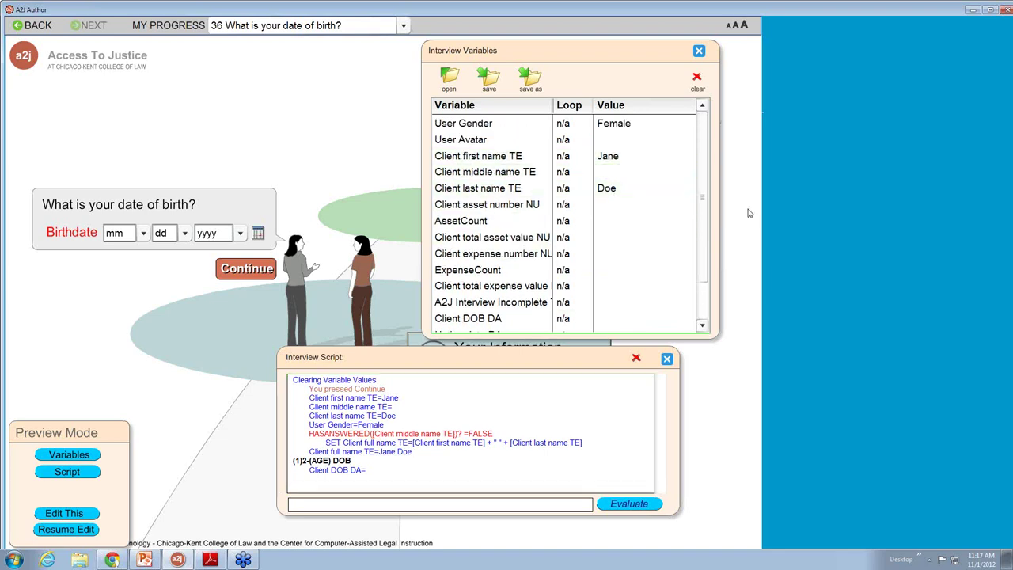
drag(706, 236, 715, 283)
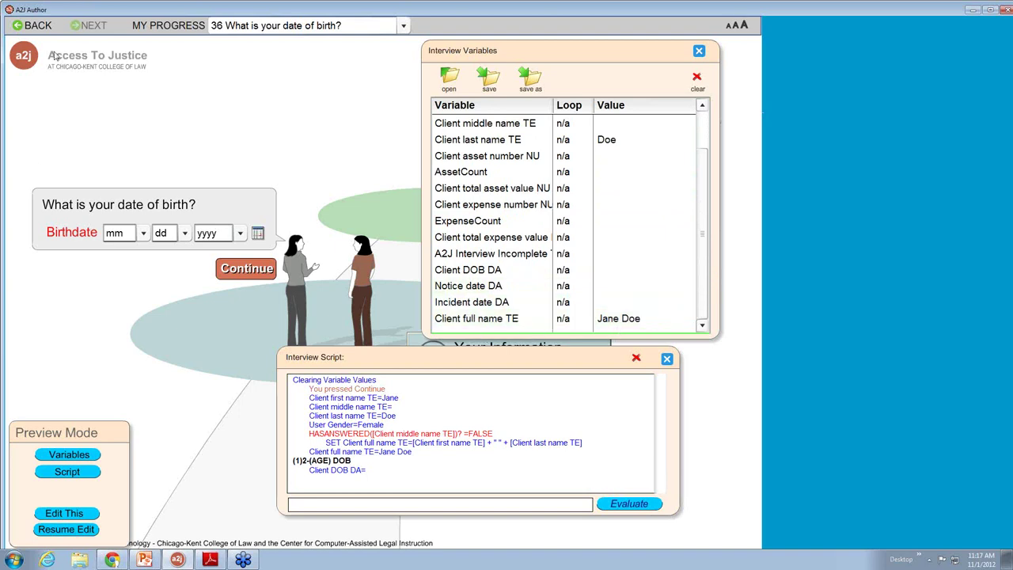
click(33, 25)
click(115, 168)
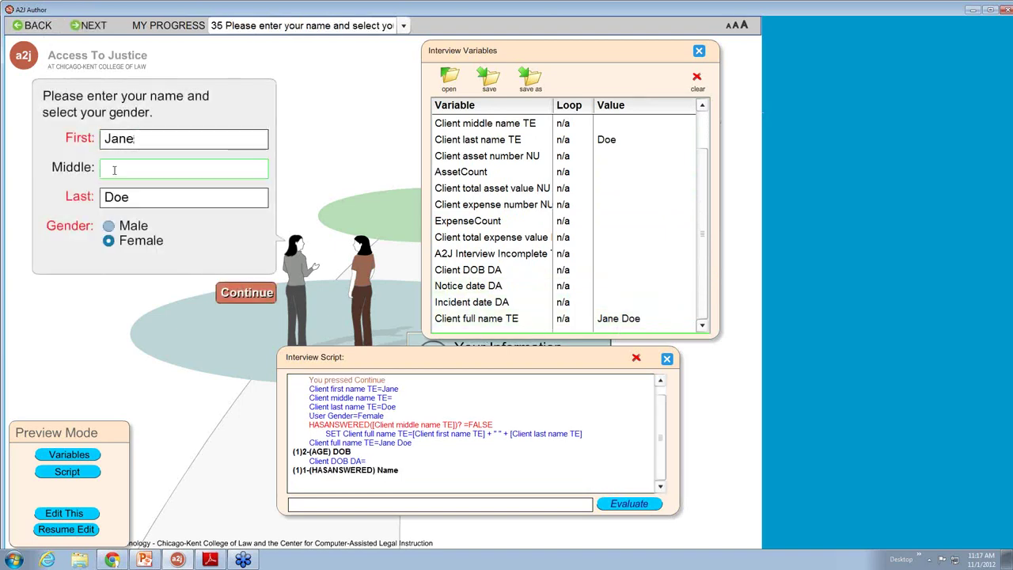
text(Marie)
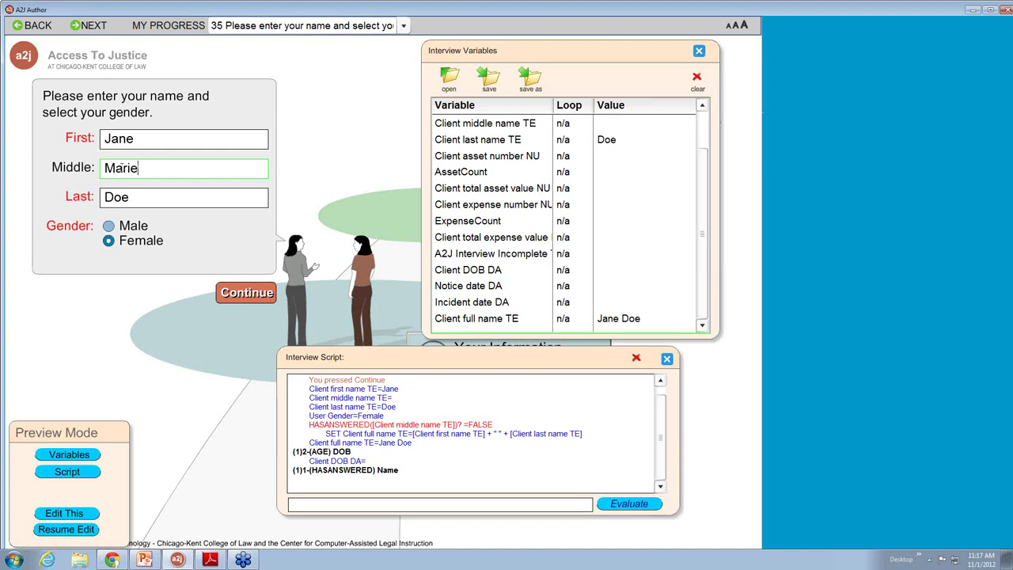
click(247, 293)
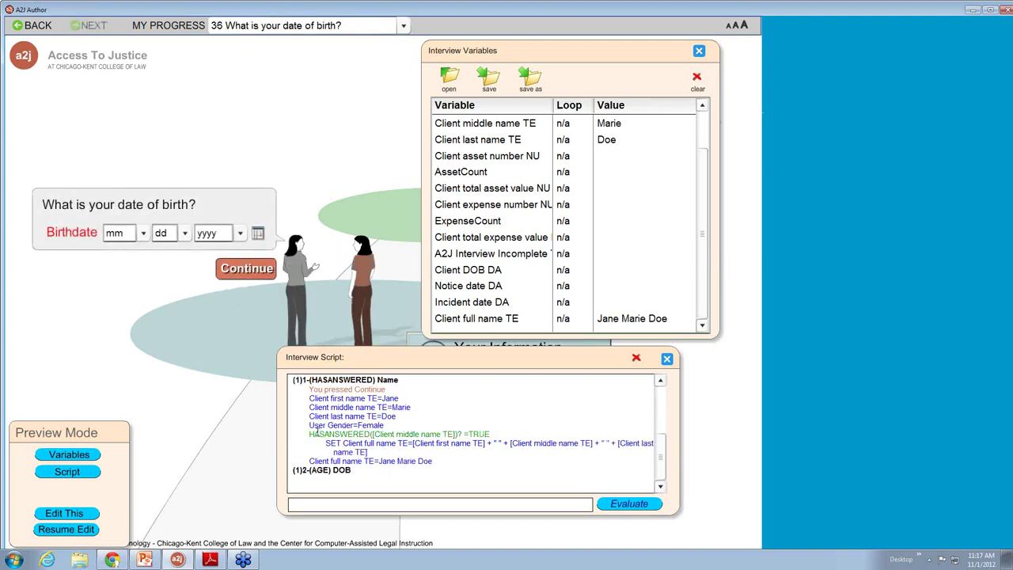
Step: Examine the script's HASANSWERED result, the middle name part of the SET line, and the value of Client full name TE
drag(310, 434, 491, 434)
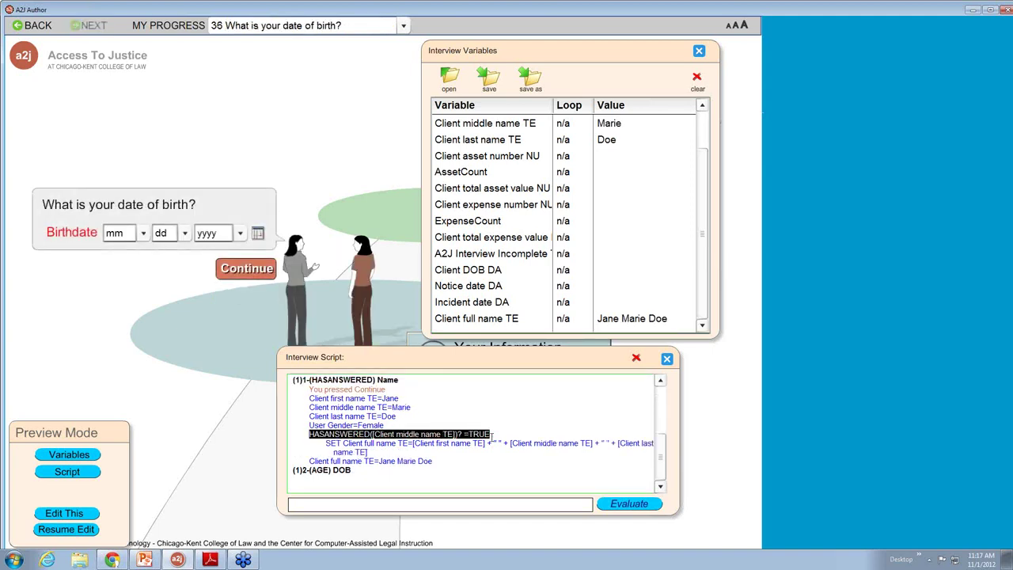
click(491, 461)
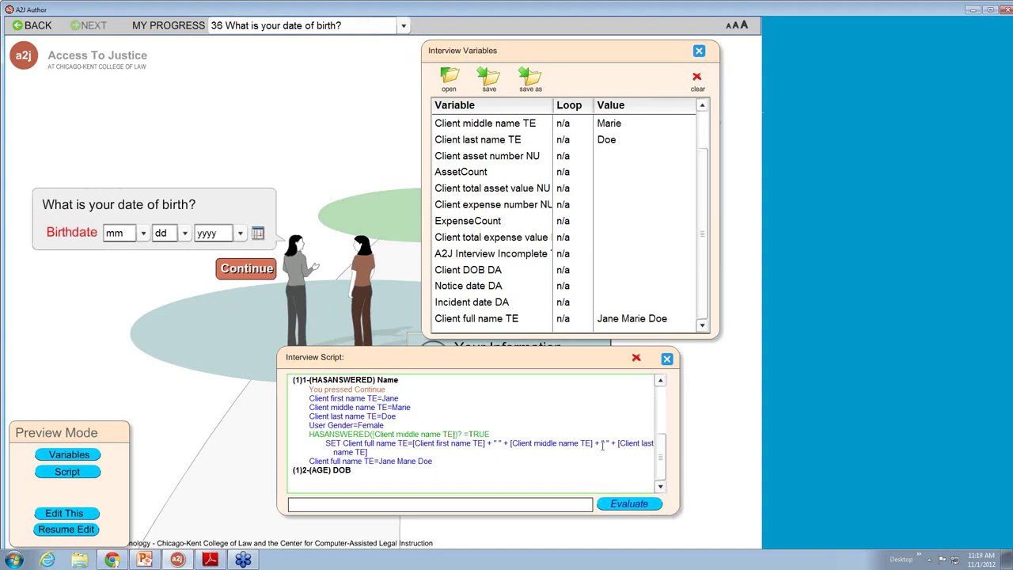
drag(601, 445, 507, 444)
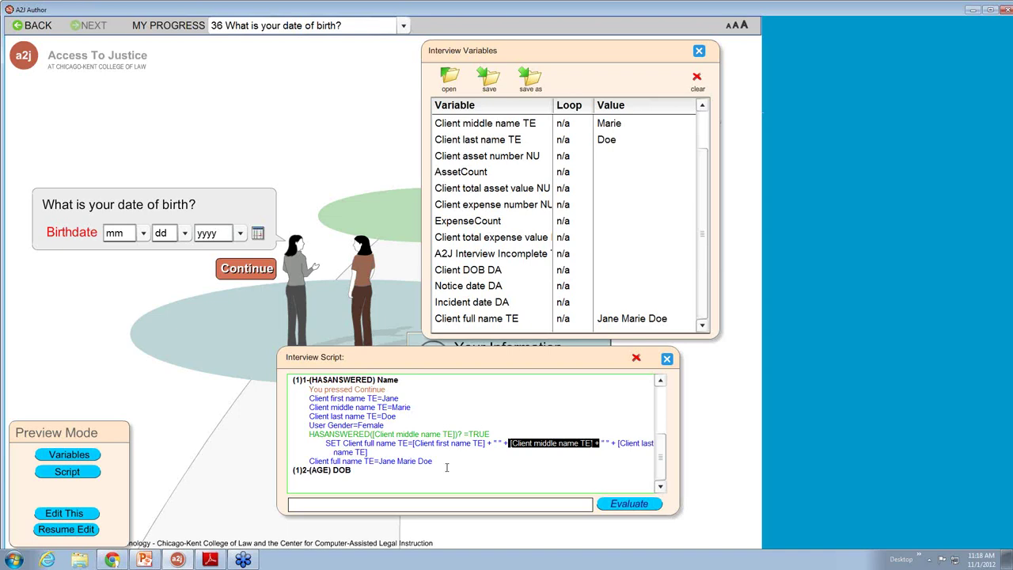
drag(435, 462, 378, 465)
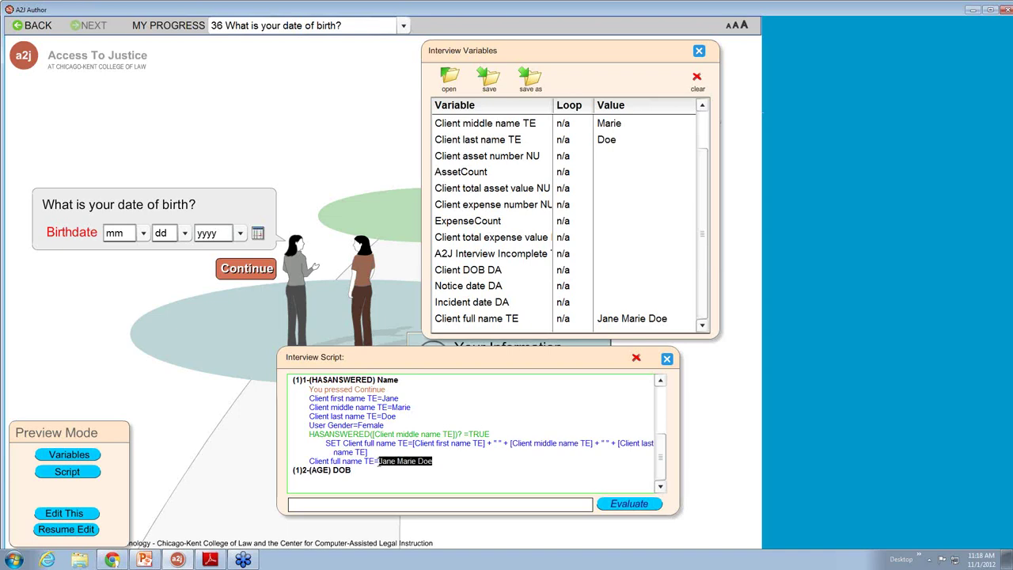
click(380, 464)
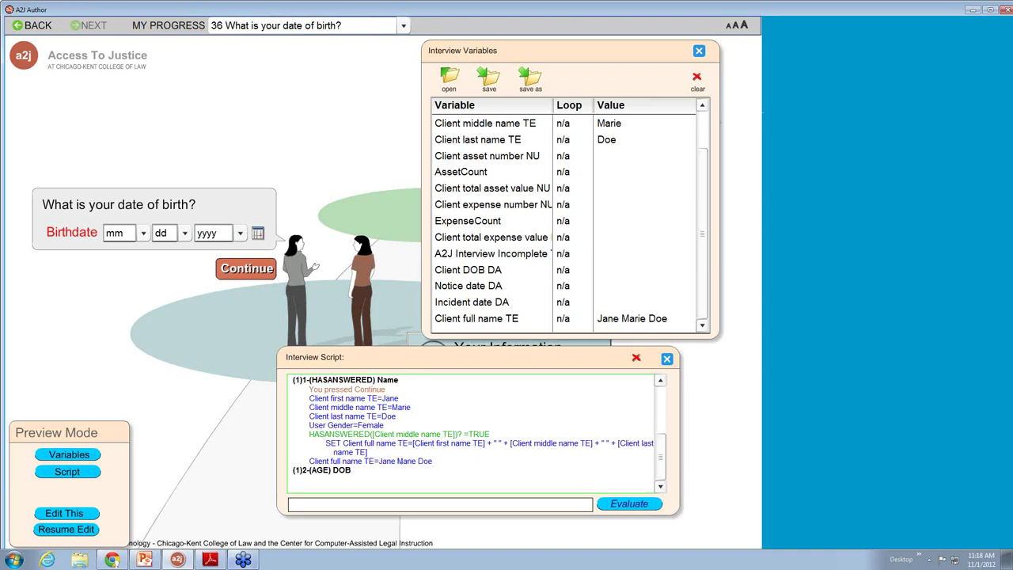
Step: Switch to the PowerPoint presentation and start the slide show from the ORDINAL Function slide
click(144, 561)
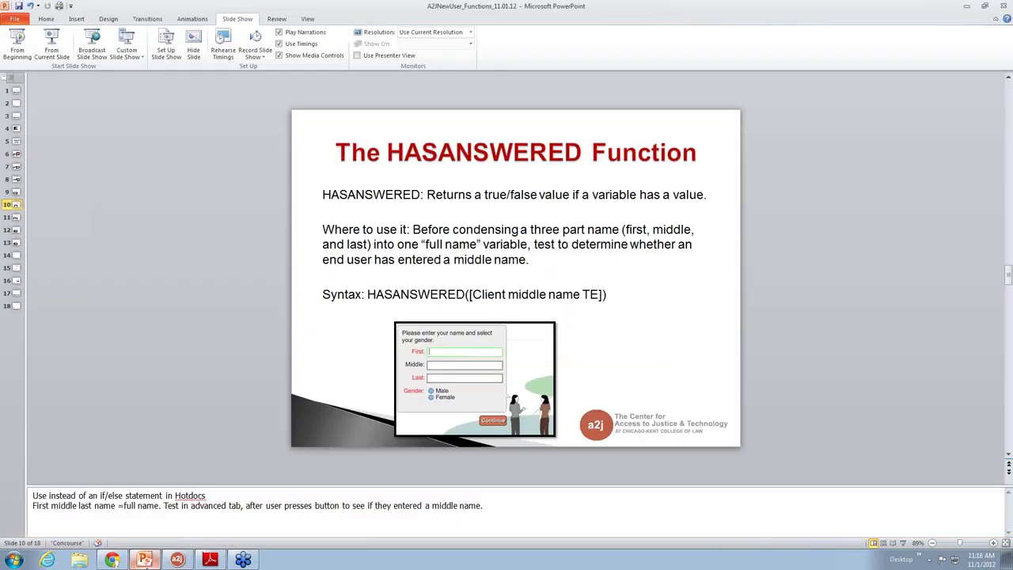
scroll(162, 409, down, 1)
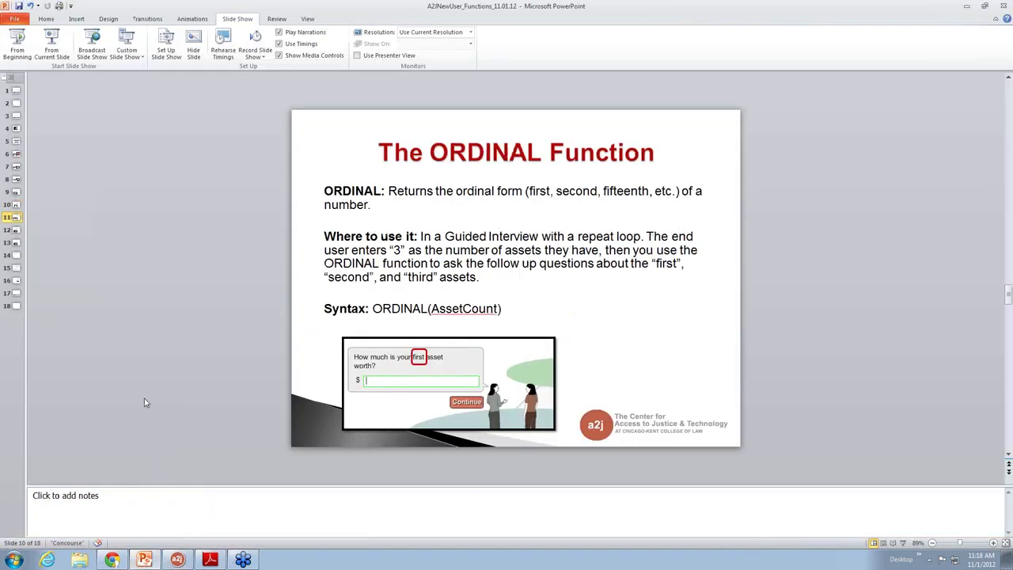
click(40, 52)
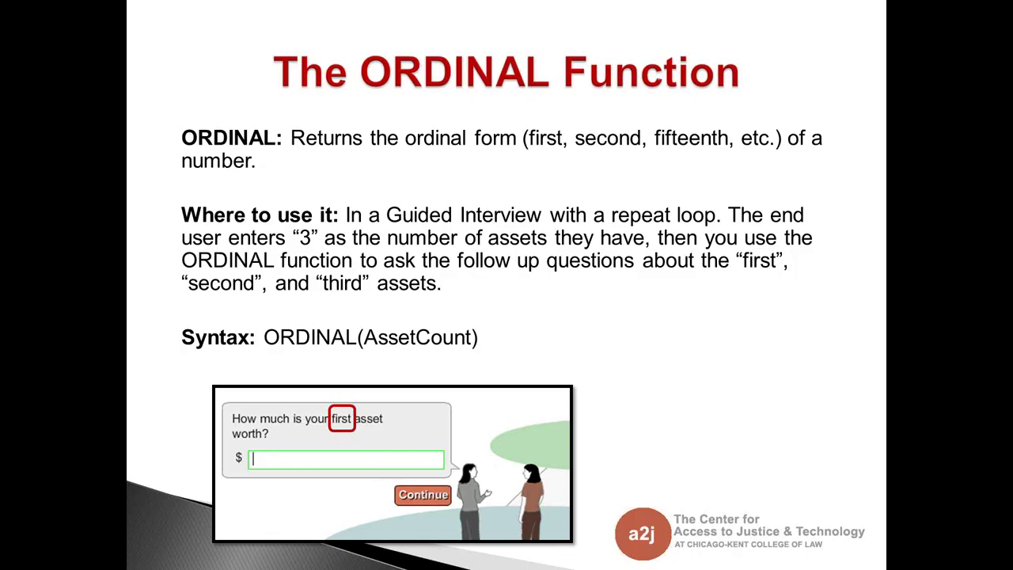